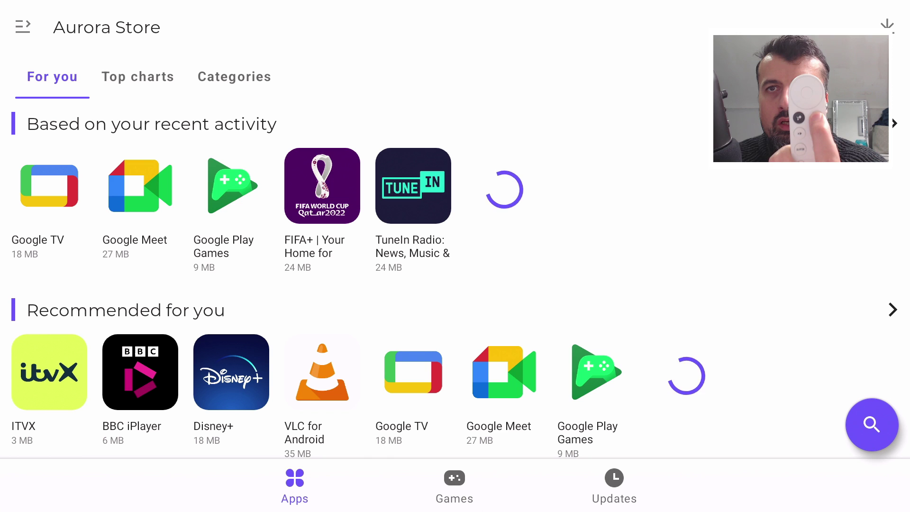
- Long-press BACK to show the tvQuickActions diamond panel over Aurora Store's For you page
{"action": "key", "text": "Menu"}
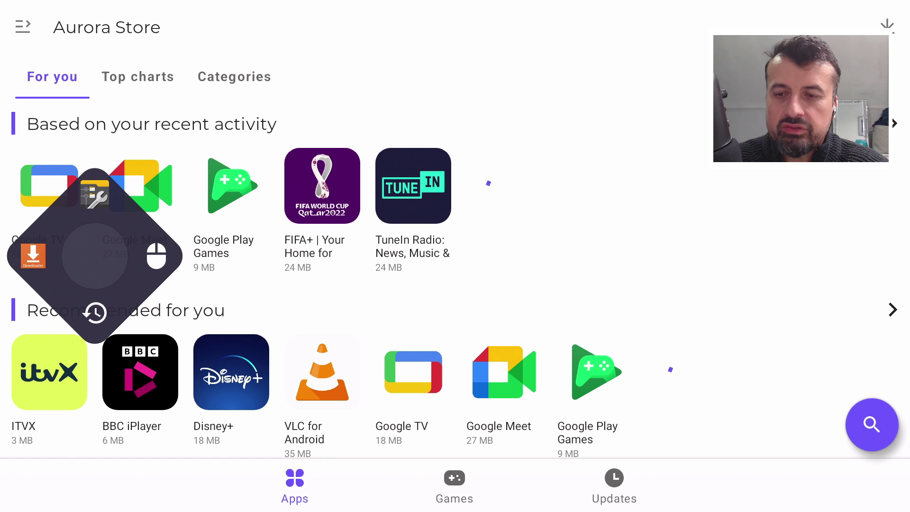
- Enable the virtual mouse, browse the Google TV app's details and reviews, then return to For you
{"action": "key", "text": "Right"}
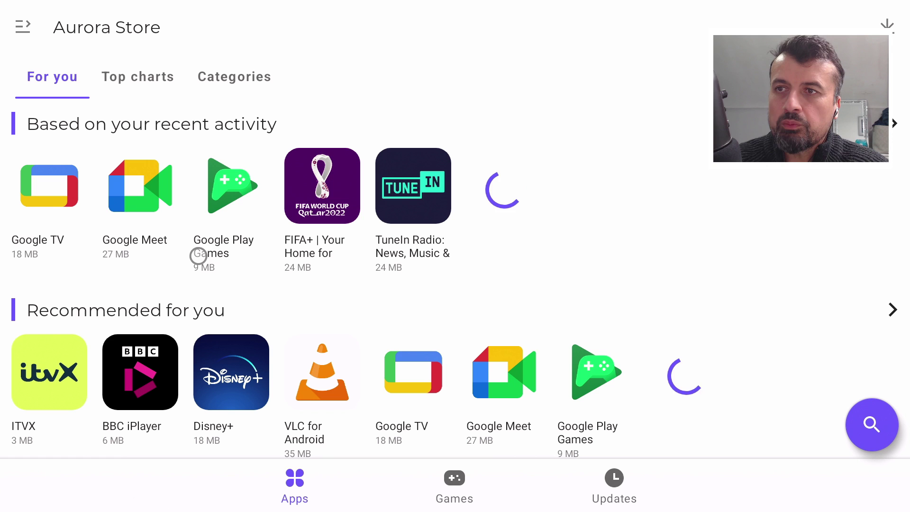
{"action": "left_click", "coordinate": [34, 190]}
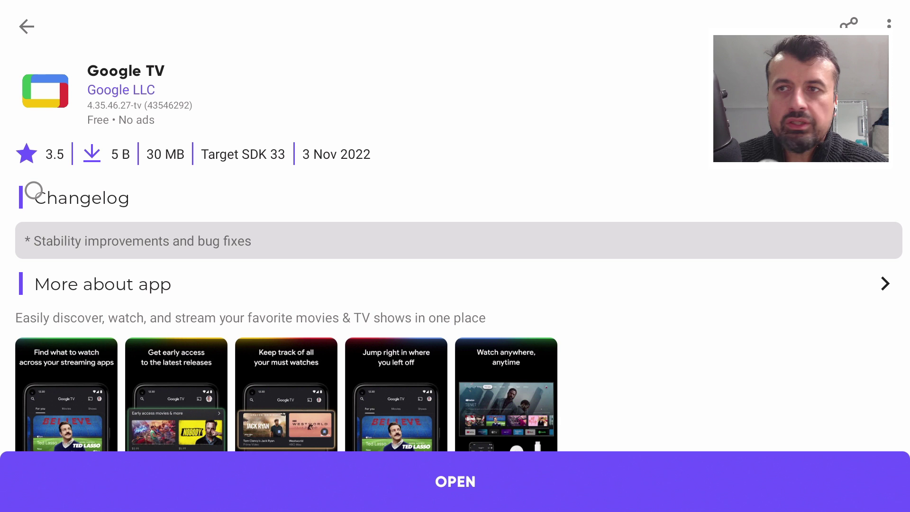
{"action": "scroll", "coordinate": [32, 194], "scroll_direction": "down", "scroll_amount": 5}
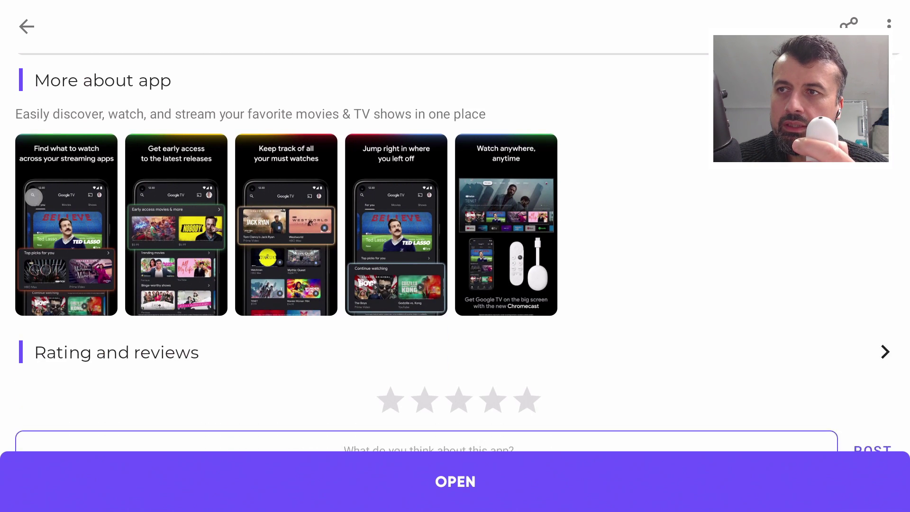
{"action": "scroll", "coordinate": [34, 205], "scroll_direction": "down", "scroll_amount": 5}
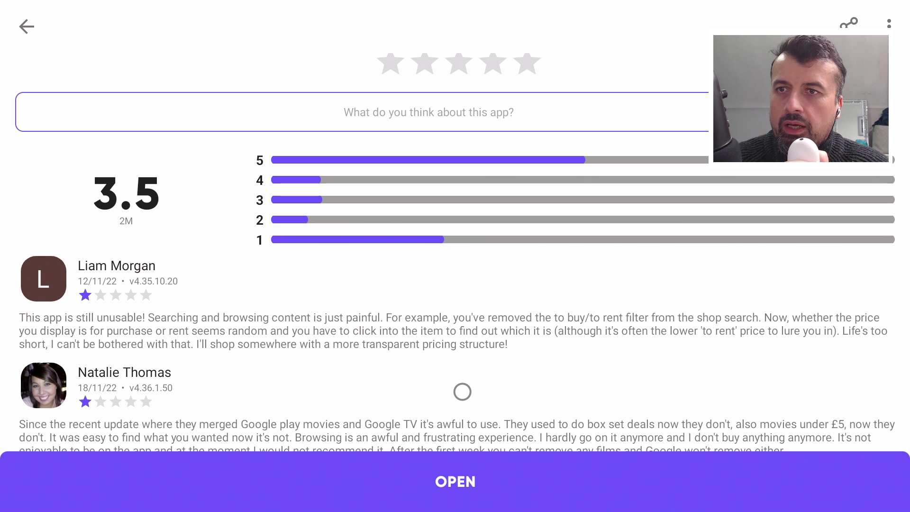
{"action": "scroll", "coordinate": [462, 389], "scroll_direction": "up", "scroll_amount": 5}
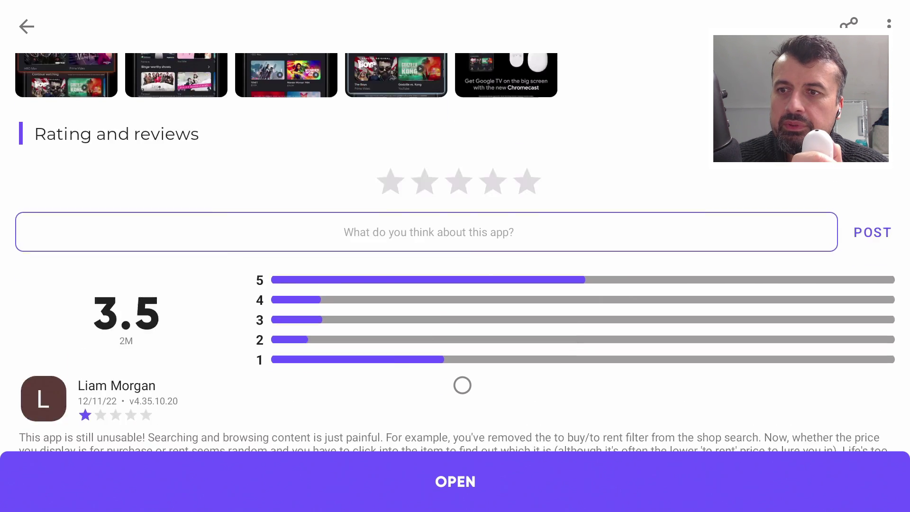
{"action": "scroll", "coordinate": [462, 385], "scroll_direction": "up", "scroll_amount": 5}
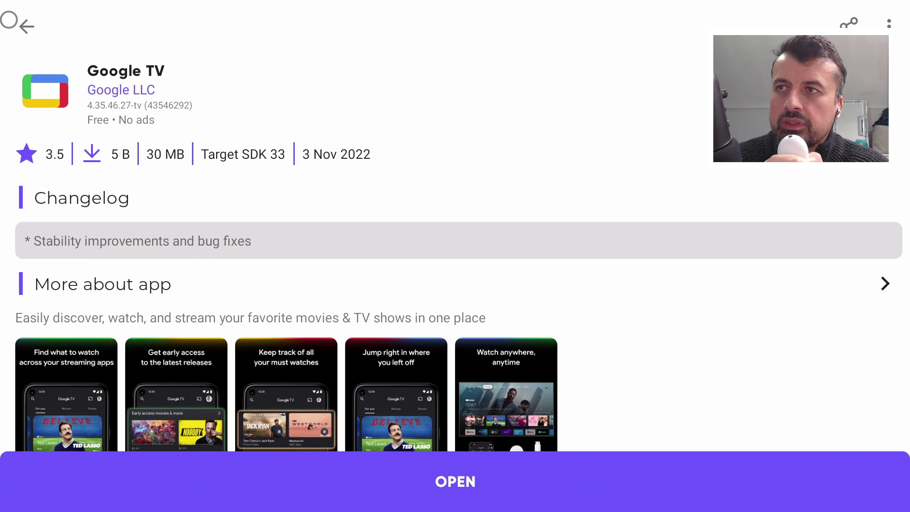
{"action": "left_click", "coordinate": [19, 23]}
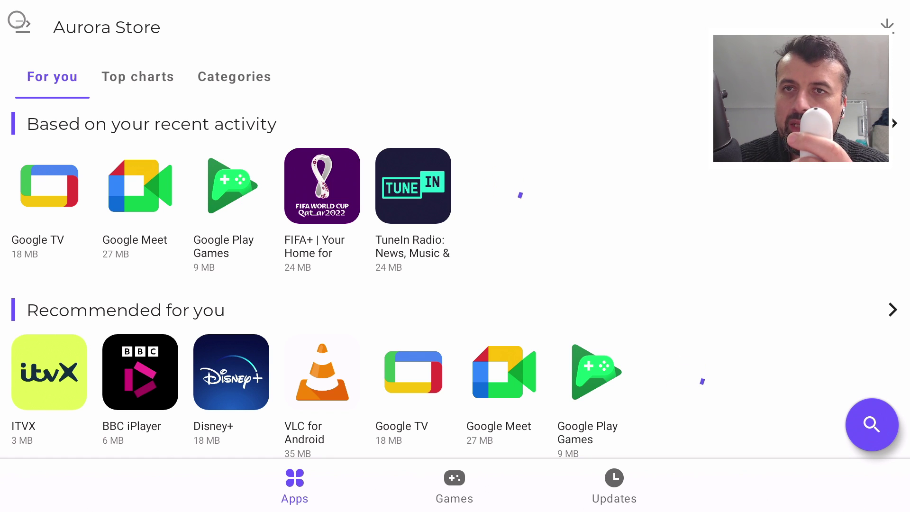
- Long-press BACK again to bring back the Downloader, mouse, tools and recent-apps panel
{"action": "key", "text": "Menu"}
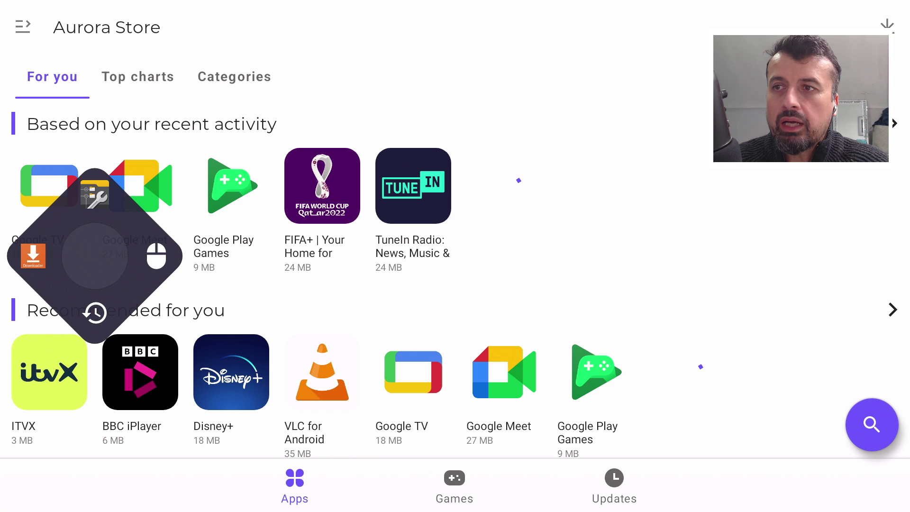
- Switch to Downloader from the recent apps list
{"action": "key", "text": "Down"}
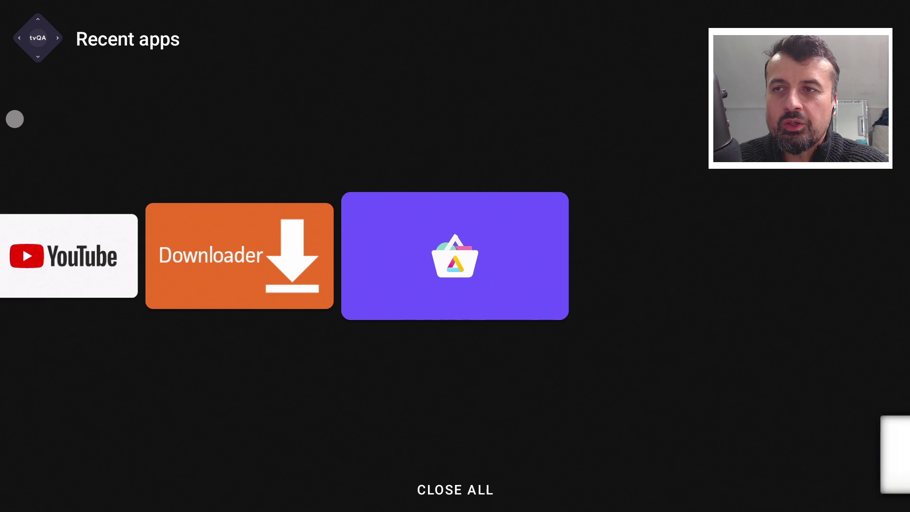
{"action": "key", "text": "Left"}
{"action": "key", "text": "Right"}
{"action": "key", "text": "Left"}
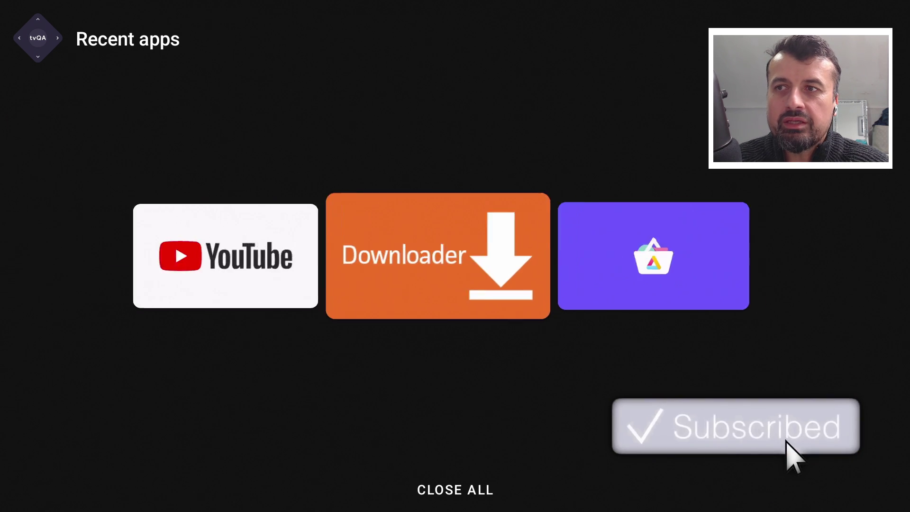
{"action": "key", "text": "Left"}
{"action": "key", "text": "Right"}
{"action": "key", "text": "Return"}
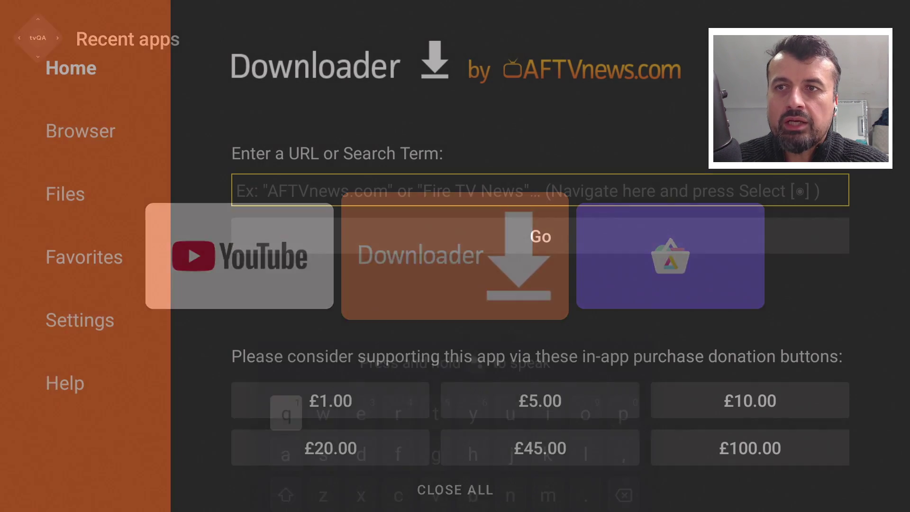
- Reopen the panel over Downloader and switch back to Aurora Store from recent apps
{"action": "key", "text": "Menu"}
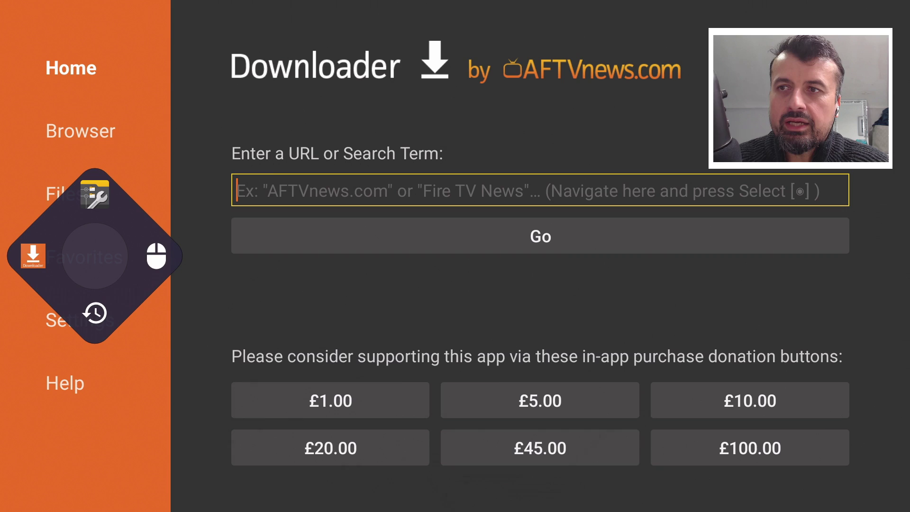
{"action": "key", "text": "Down"}
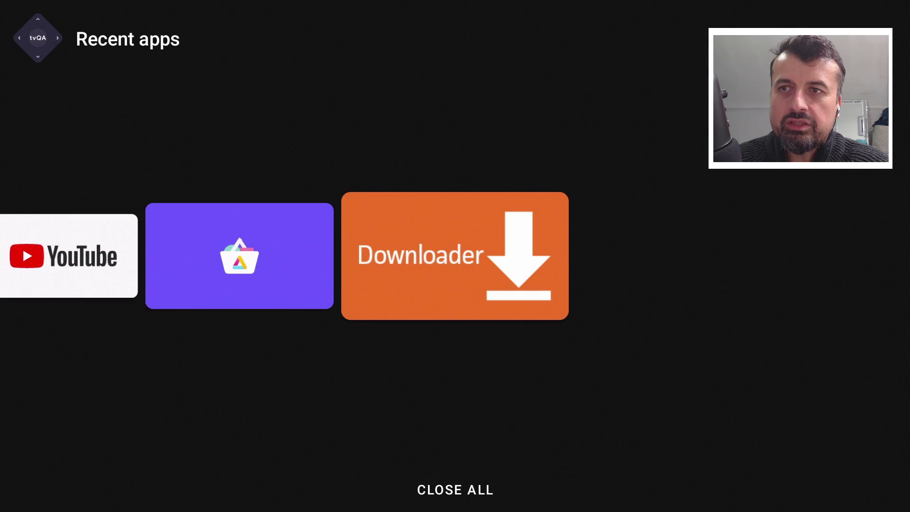
{"action": "key", "text": "Left"}
{"action": "key", "text": "Right"}
{"action": "key", "text": "Left"}
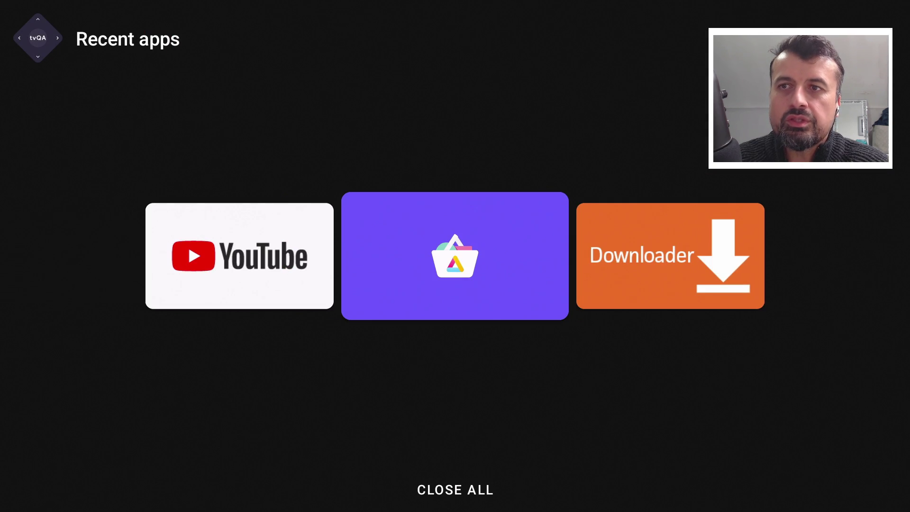
{"action": "key", "text": "Return"}
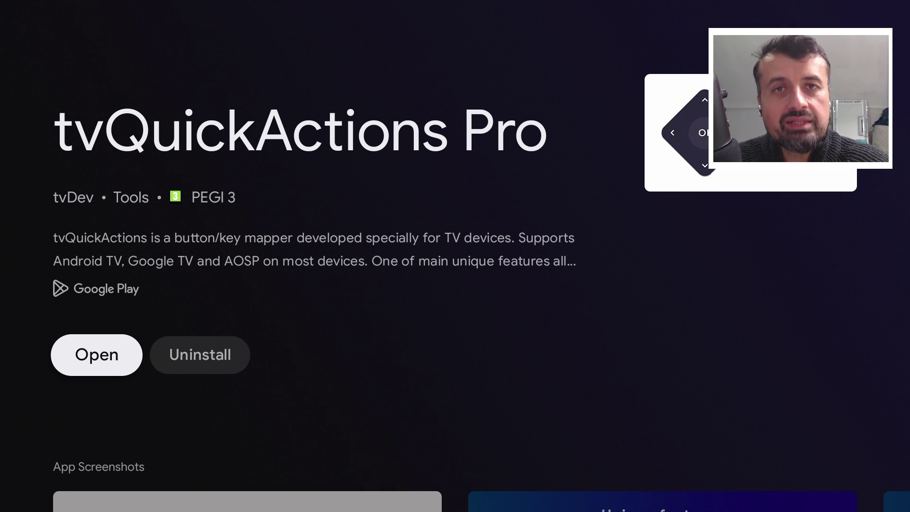
- Move down the tvQuickActions Pro Play Store listing to its App Screenshots row
{"action": "key", "text": "Down"}
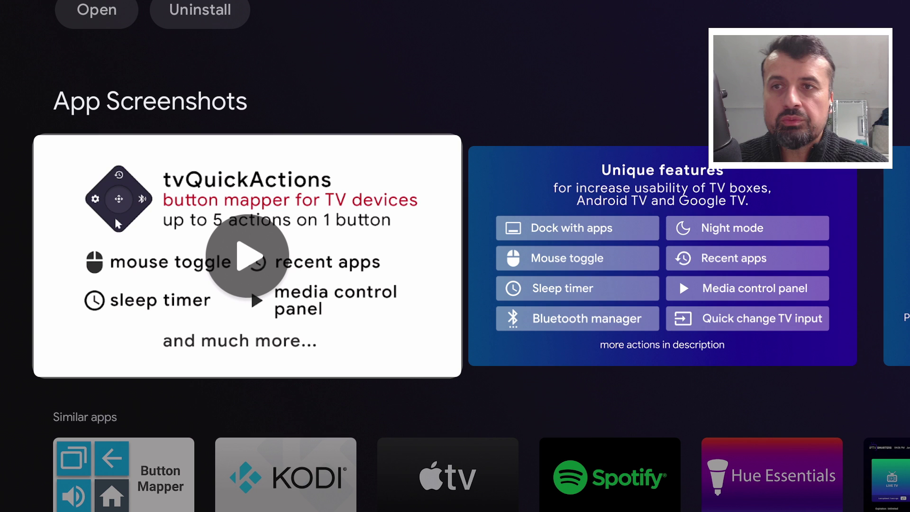
{"action": "key", "text": "Right"}
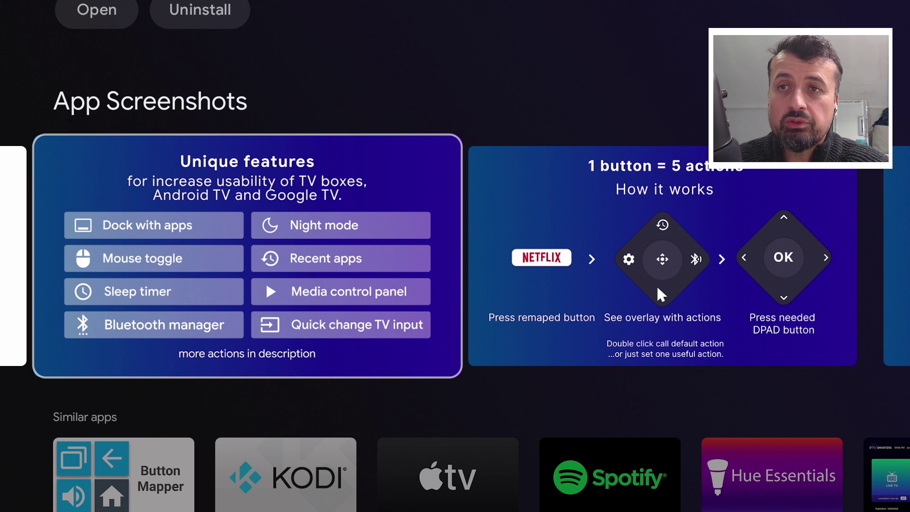
{"action": "key", "text": "Right"}
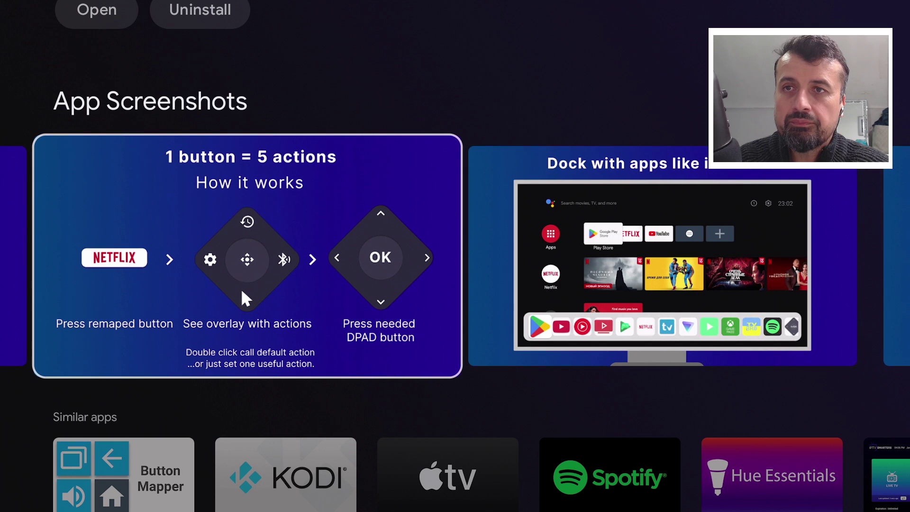
{"action": "key", "text": "Right"}
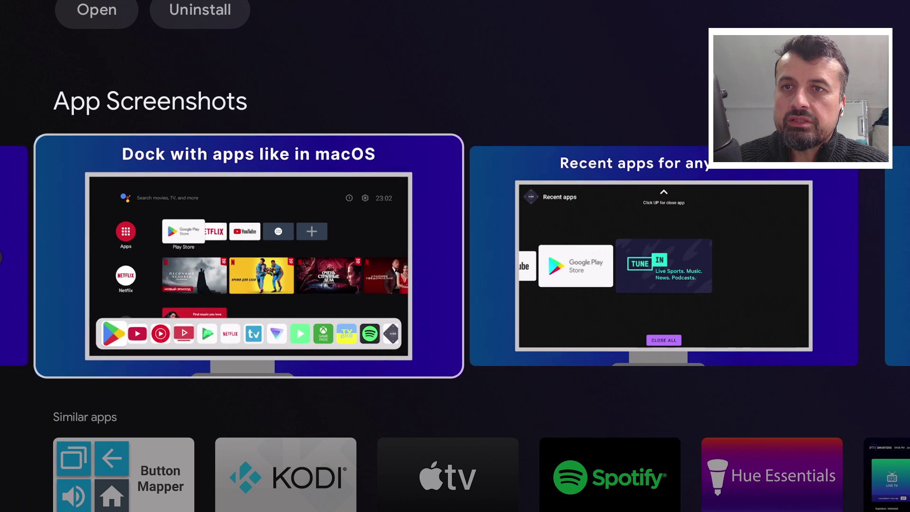
{"action": "key", "text": "Left"}
{"action": "key", "text": "Right"}
{"action": "key", "text": "Right"}
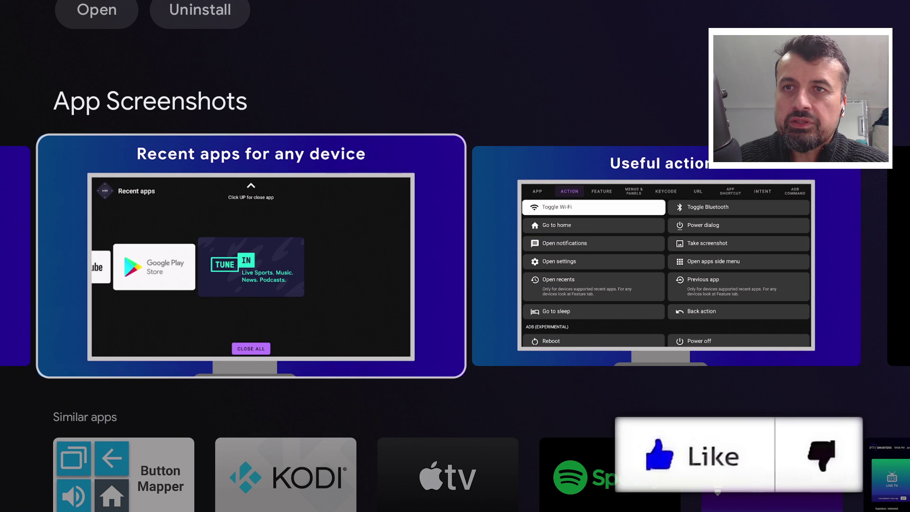
{"action": "key", "text": "Right"}
{"action": "key", "text": "Right"}
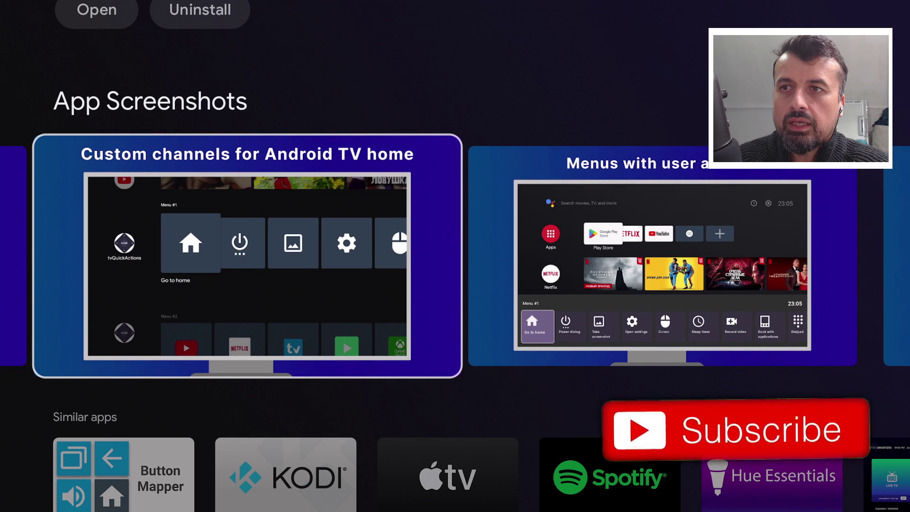
{"action": "key", "text": "Right"}
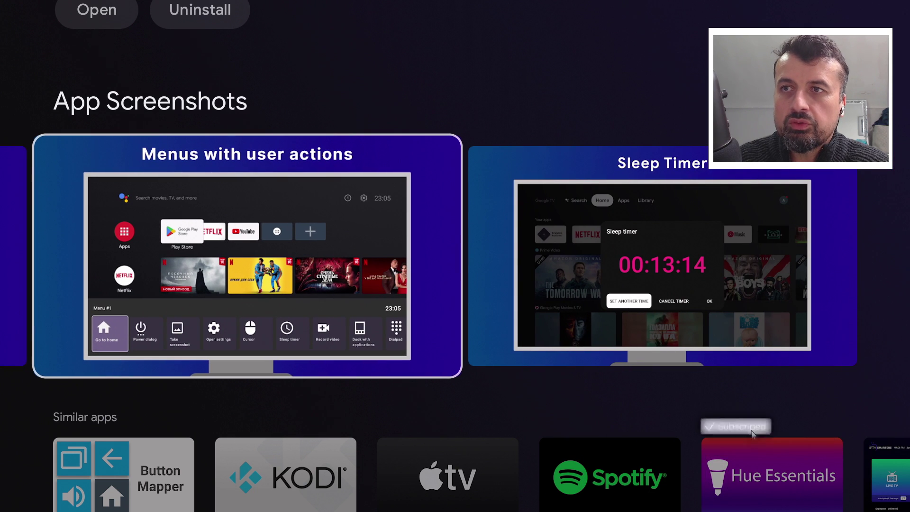
{"action": "key", "text": "Right"}
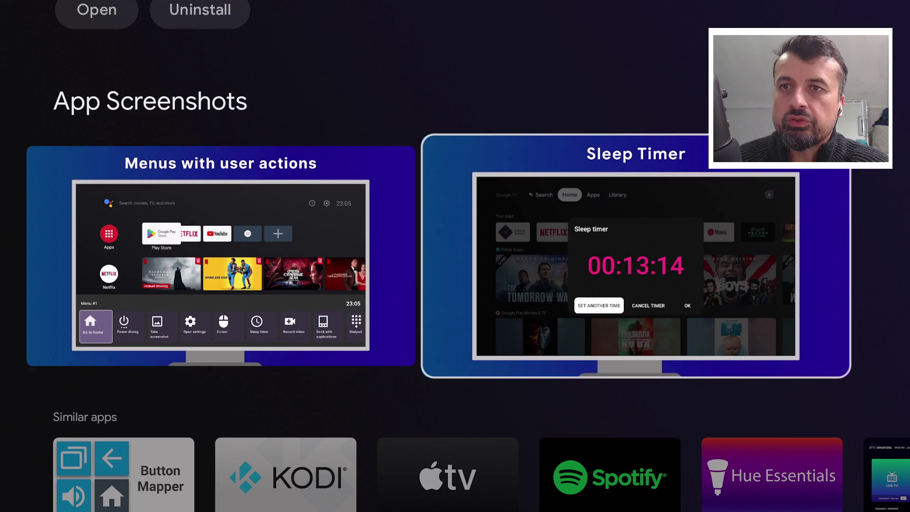
{"action": "key", "text": "Left"}
{"action": "key", "text": "Right"}
{"action": "key", "text": "Left"}
{"action": "key", "text": "Left"}
{"action": "key", "text": "Left"}
{"action": "key", "text": "Left"}
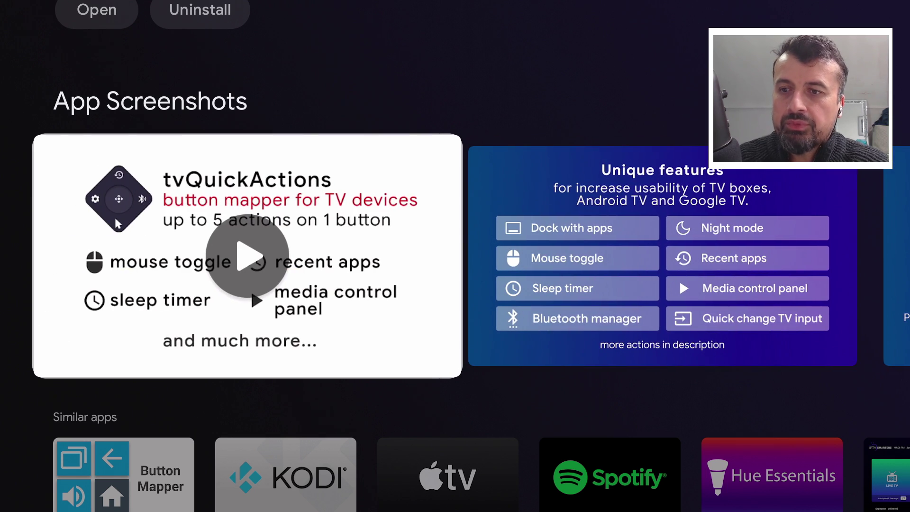
- Launch tvQuickActions Pro from its store page and continue past the panel introduction
{"action": "key", "text": "Up"}
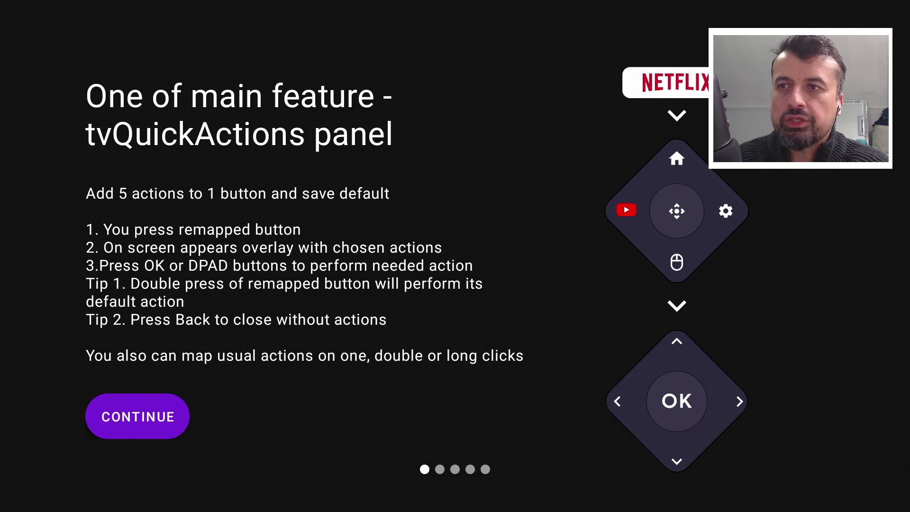
{"action": "key", "text": "Return"}
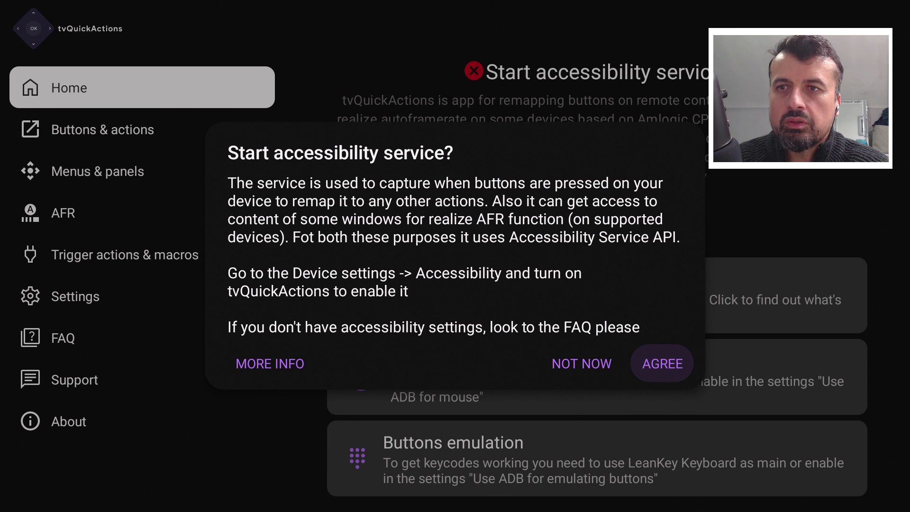
- Agree to the accessibility prompt and open System > Accessibility in Settings
{"action": "key", "text": "Left"}
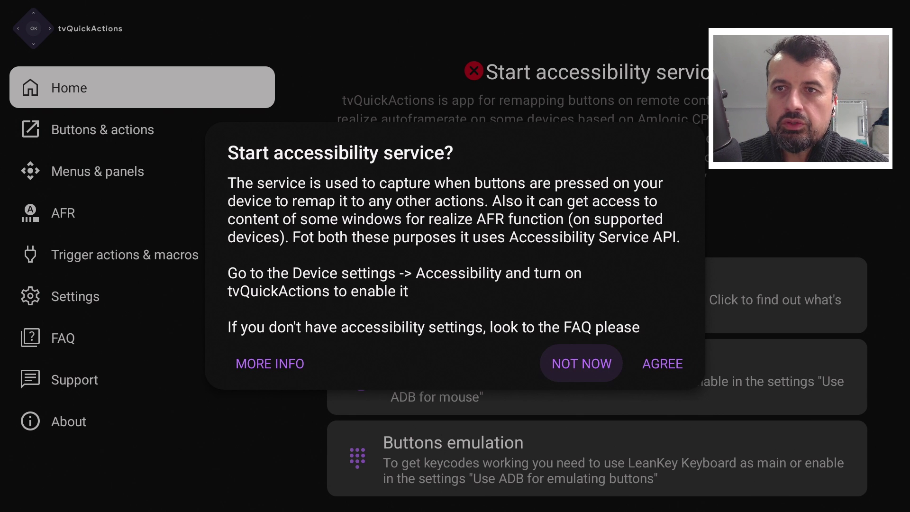
{"action": "key", "text": "Right"}
{"action": "key", "text": "Return"}
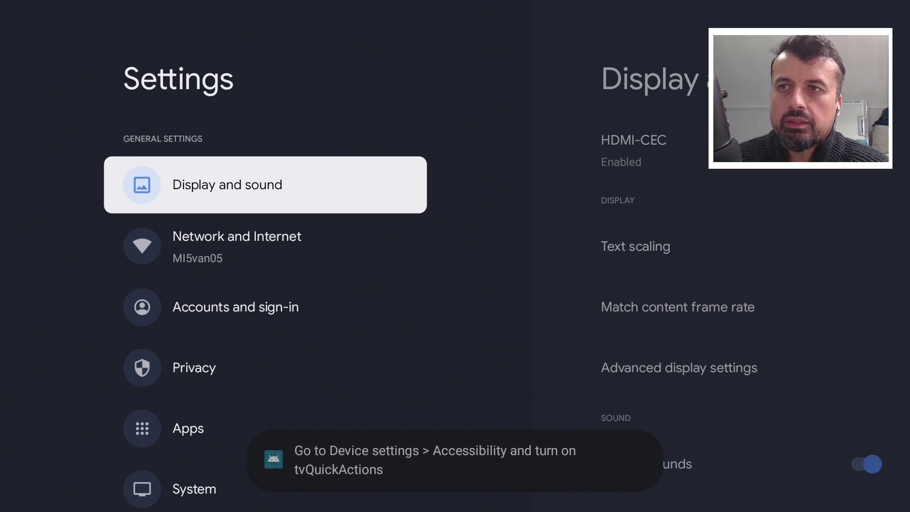
{"action": "key", "text": "Down"}
{"action": "key", "text": "Down"}
{"action": "key", "text": "Down"}
{"action": "key", "text": "Down"}
{"action": "key", "text": "Down"}
{"action": "key", "text": "Down"}
{"action": "key", "text": "Down"}
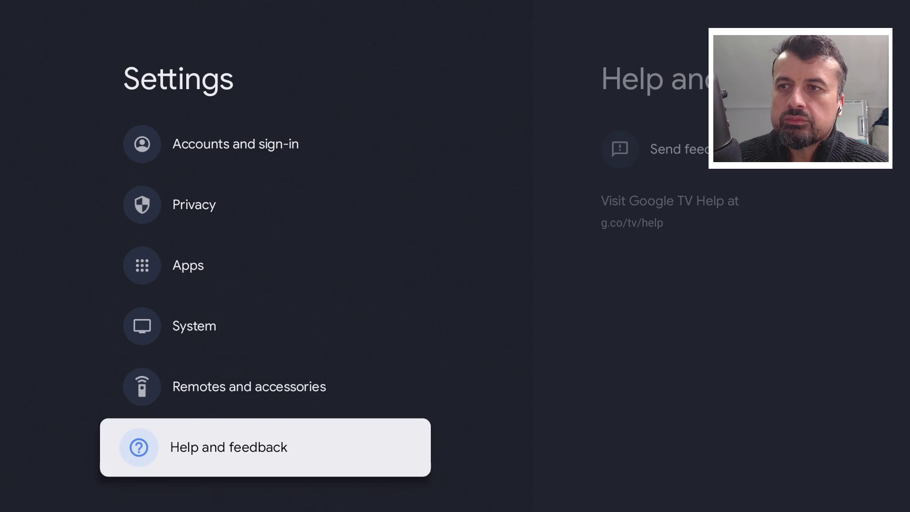
{"action": "key", "text": "Up"}
{"action": "key", "text": "Up"}
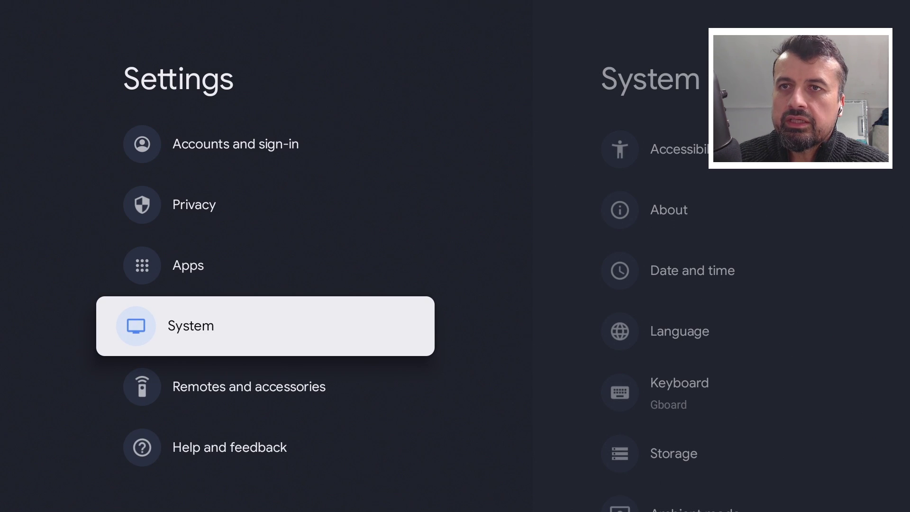
{"action": "key", "text": "Return"}
{"action": "key", "text": "Return"}
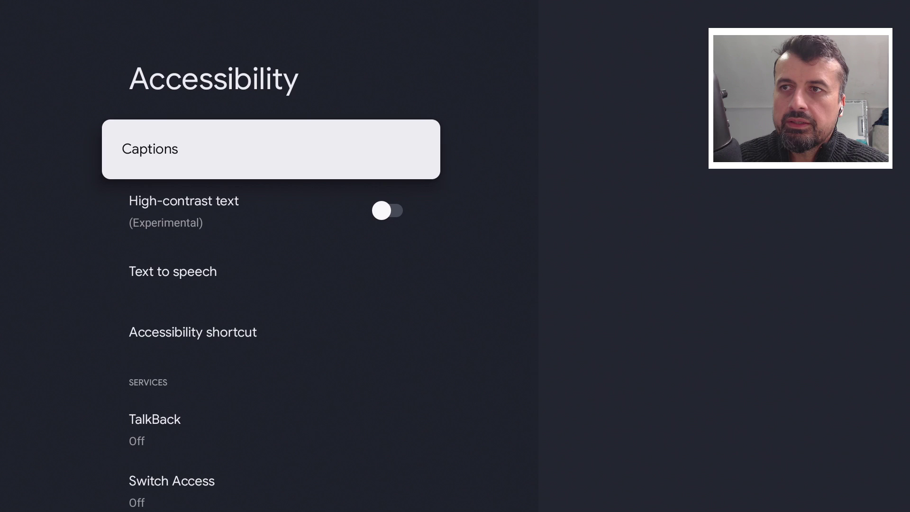
- Enable the tvQuickActions Pro accessibility service, then back out to System settings
{"action": "key", "text": "Down"}
{"action": "key", "text": "Down"}
{"action": "key", "text": "Down"}
{"action": "key", "text": "Down"}
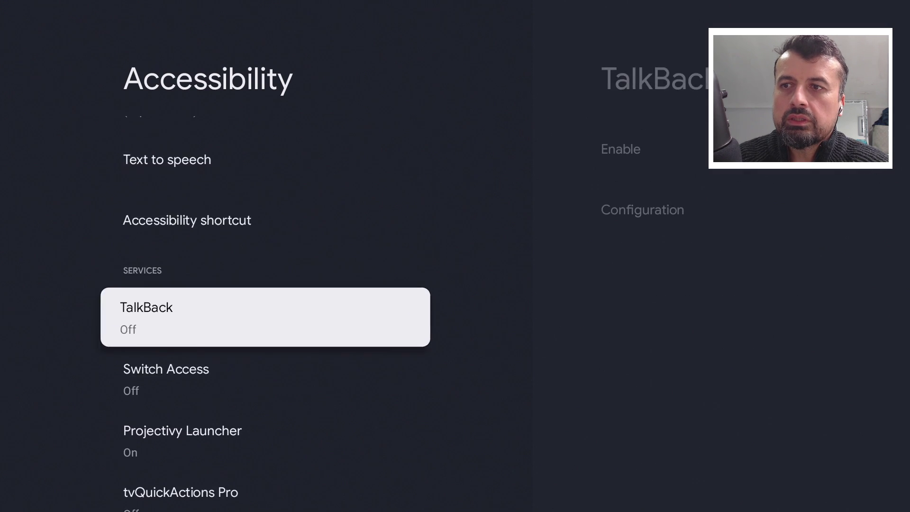
{"action": "key", "text": "Down"}
{"action": "key", "text": "Down"}
{"action": "key", "text": "Down"}
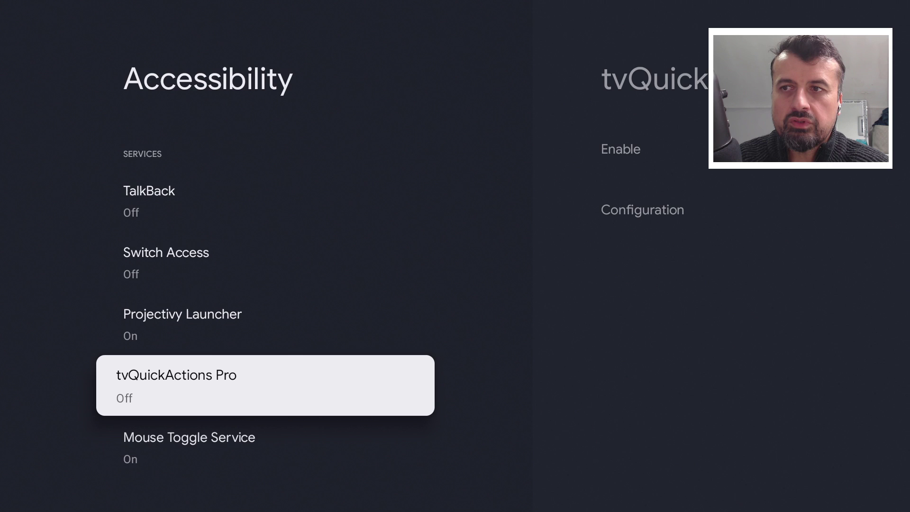
{"action": "key", "text": "Return"}
{"action": "key", "text": "Return"}
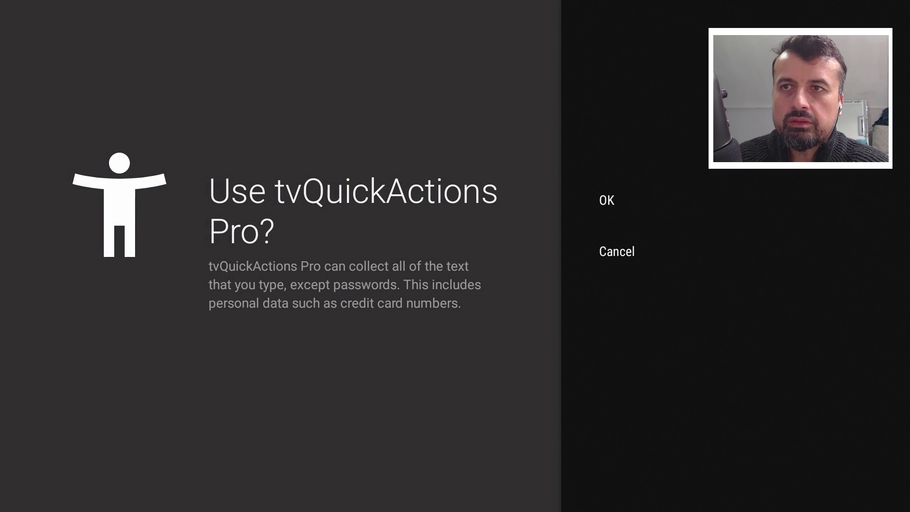
{"action": "key", "text": "Return"}
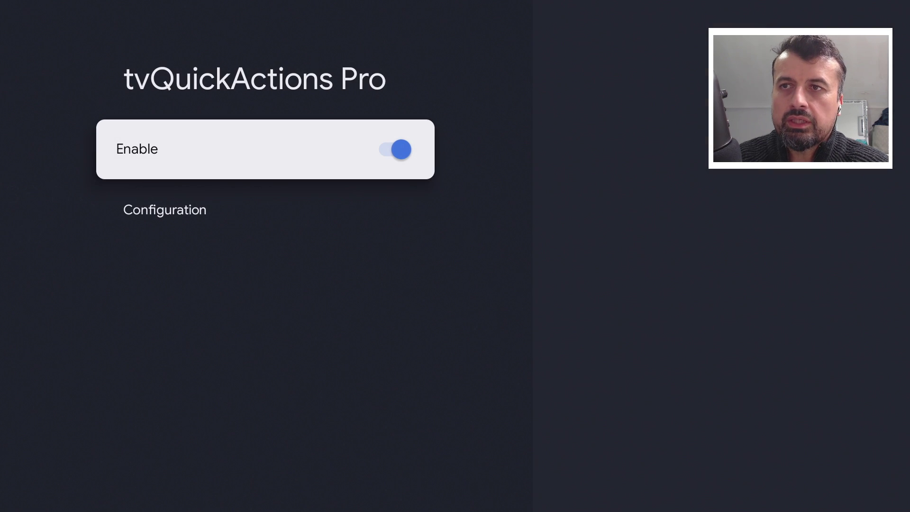
{"action": "key", "text": "Escape"}
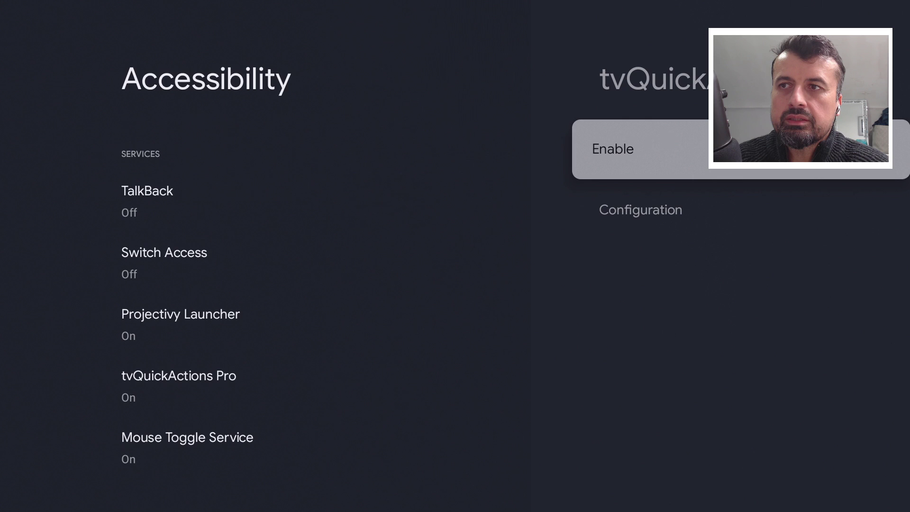
{"action": "key", "text": "Escape"}
{"action": "key", "text": "Escape"}
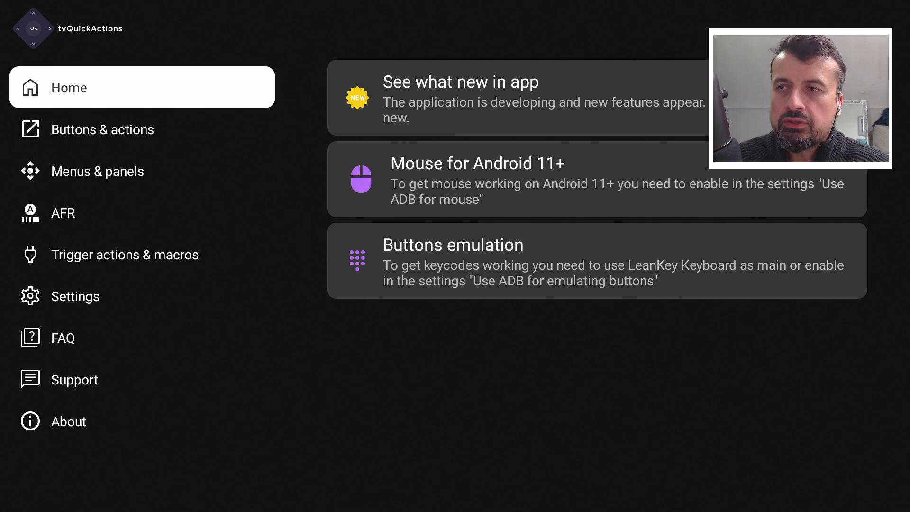
- Go to the app's Settings section and move down the list to ADB
{"action": "key", "text": "Down"}
{"action": "key", "text": "Down"}
{"action": "key", "text": "Down"}
{"action": "key", "text": "Down"}
{"action": "key", "text": "Down"}
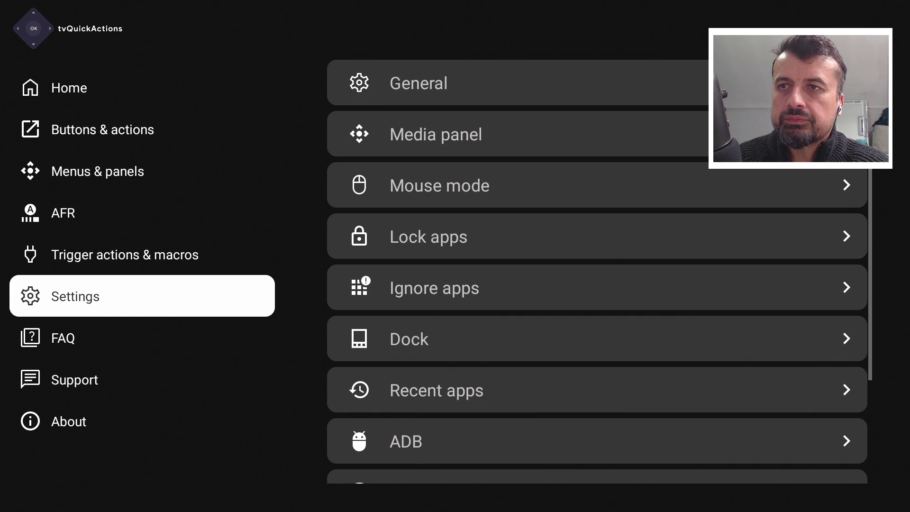
{"action": "key", "text": "Right"}
{"action": "key", "text": "Down"}
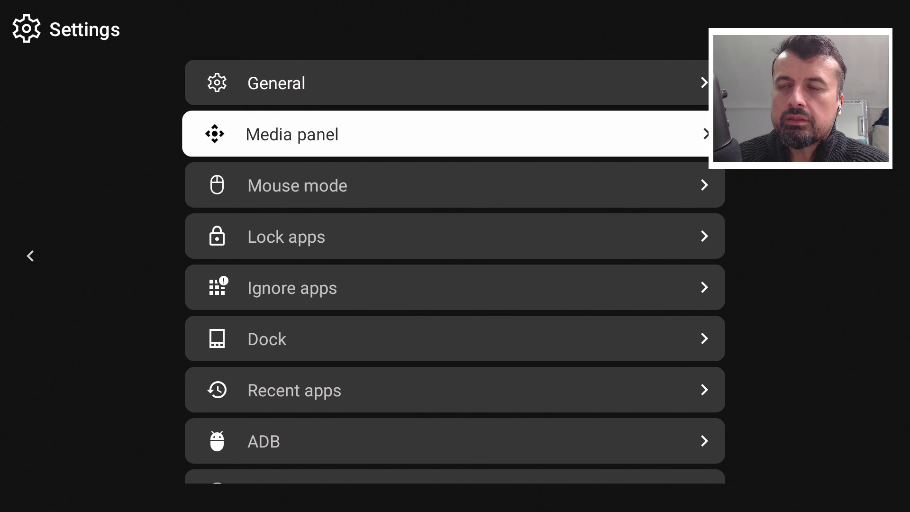
{"action": "key", "text": "Down"}
{"action": "key", "text": "Down"}
{"action": "key", "text": "Down"}
{"action": "key", "text": "Down"}
{"action": "key", "text": "Down"}
{"action": "key", "text": "Down"}
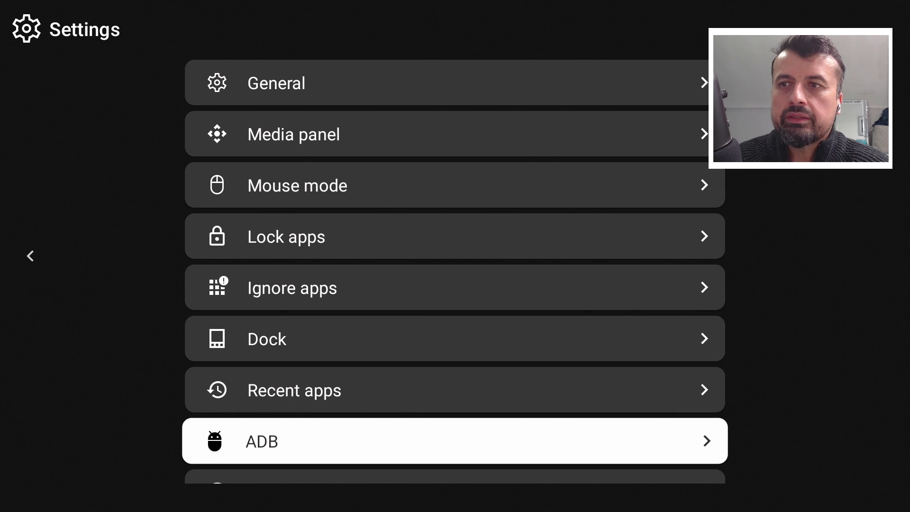
- Turn on Use ADB for mouse and always allow USB debugging from this computer
{"action": "key", "text": "Return"}
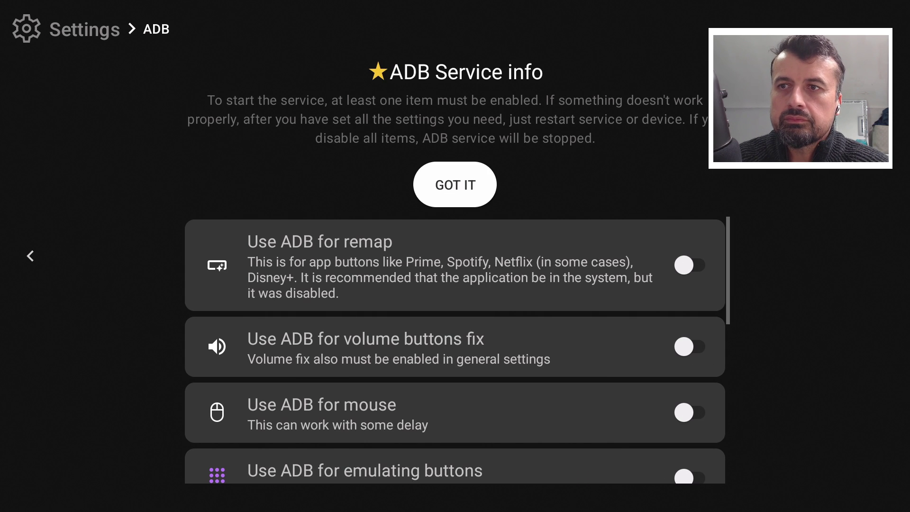
{"action": "key", "text": "Down"}
{"action": "key", "text": "Down"}
{"action": "key", "text": "Down"}
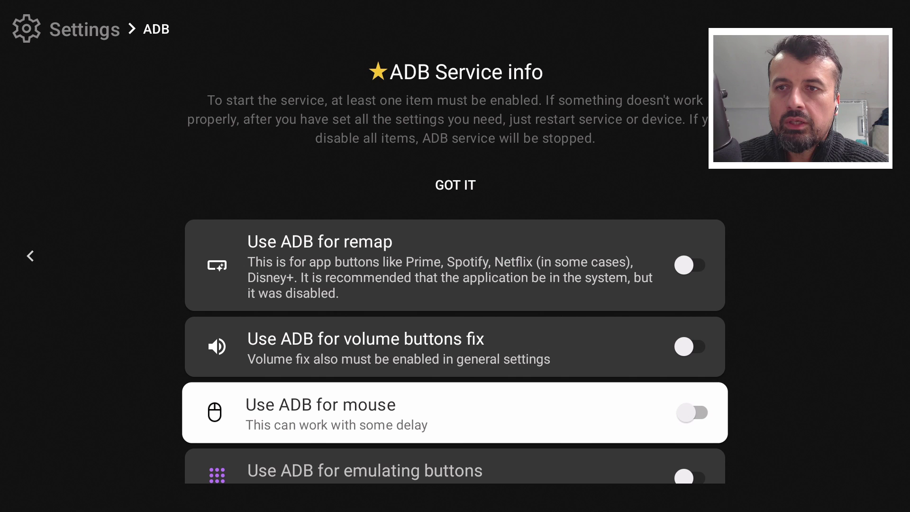
{"action": "key", "text": "Return"}
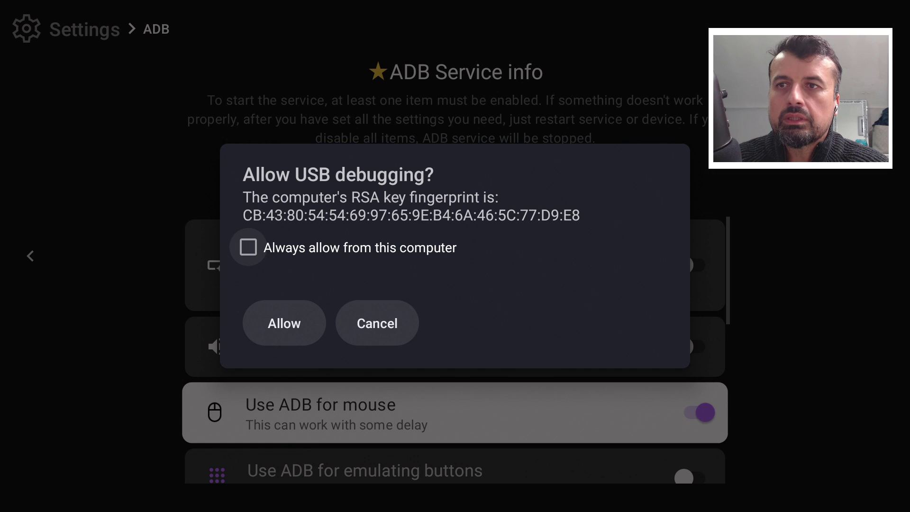
{"action": "key", "text": "Return"}
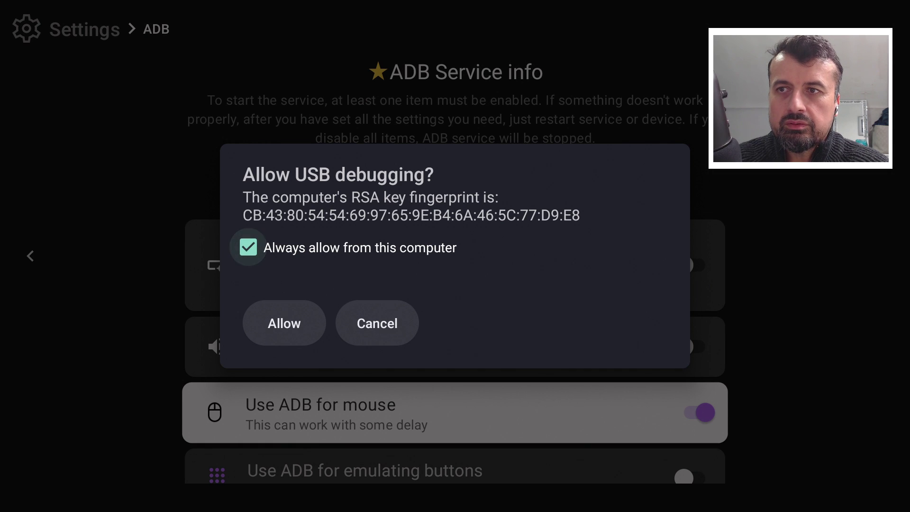
{"action": "key", "text": "Down"}
{"action": "key", "text": "Left"}
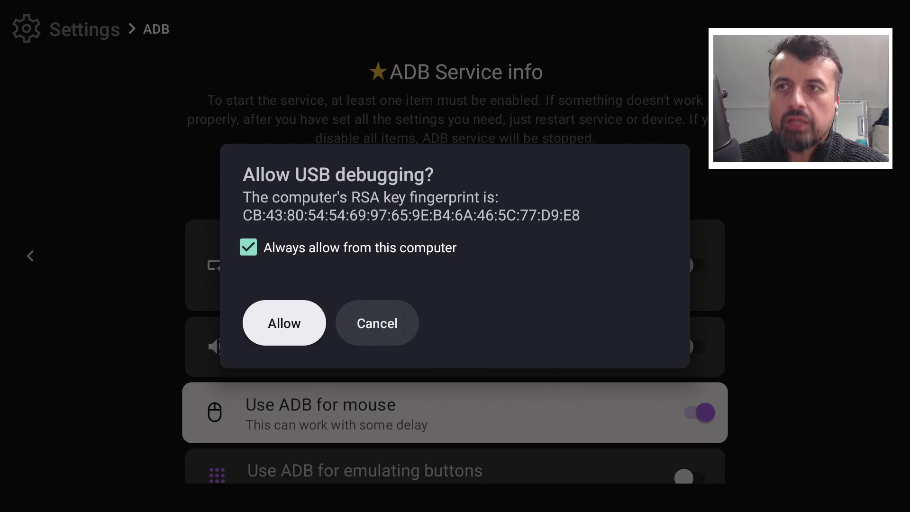
{"action": "key", "text": "Return"}
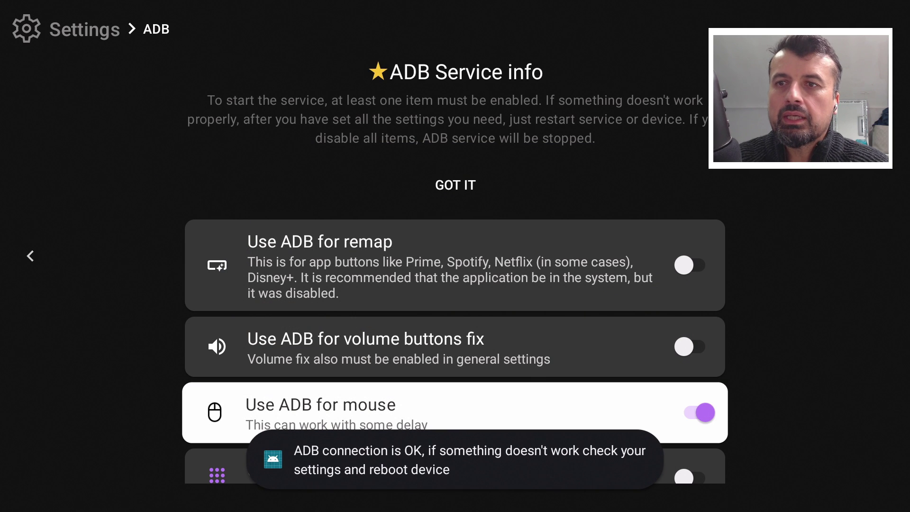
- Leave the ADB page and go to the Buttons & actions section
{"action": "key", "text": "Escape"}
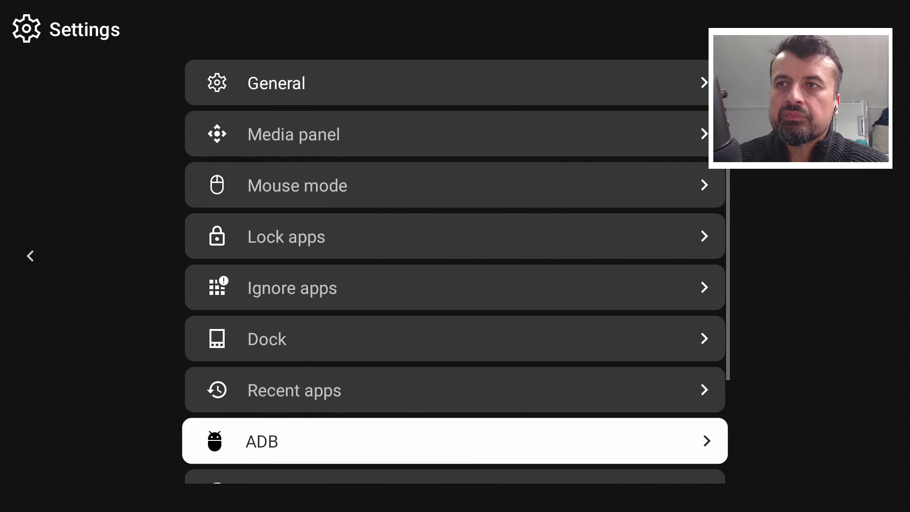
{"action": "key", "text": "Left"}
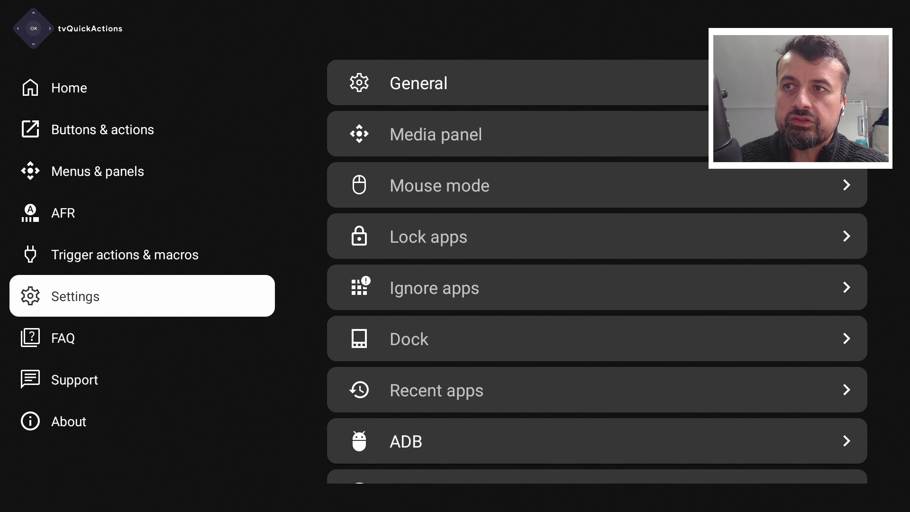
{"action": "key", "text": "Up"}
{"action": "key", "text": "Up"}
{"action": "key", "text": "Up"}
{"action": "key", "text": "Up"}
{"action": "key", "text": "Right"}
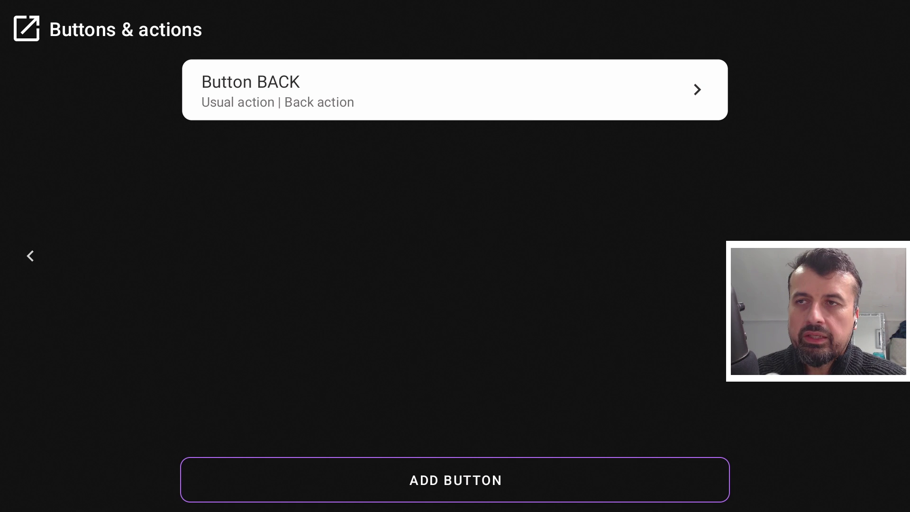
- Turn on remapping for Button BACK, review its Long press action, and return to the button list
{"action": "key", "text": "Return"}
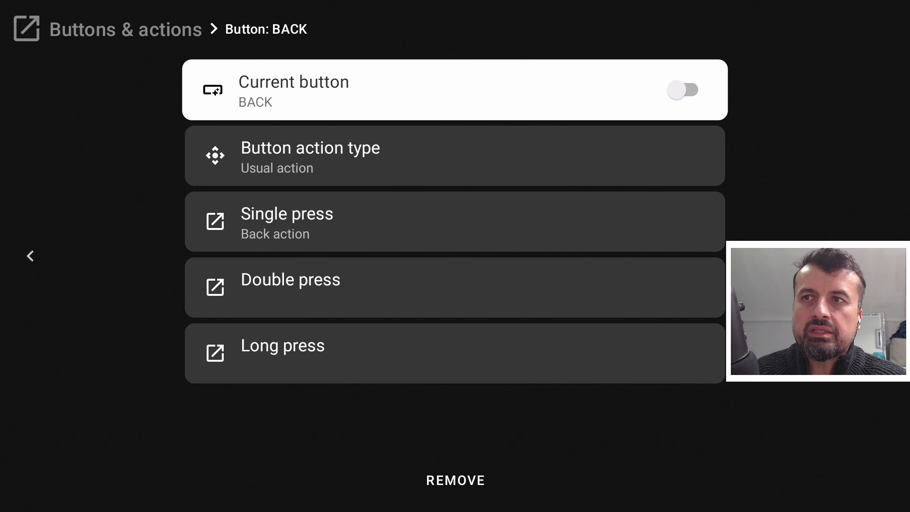
{"action": "key", "text": "Return"}
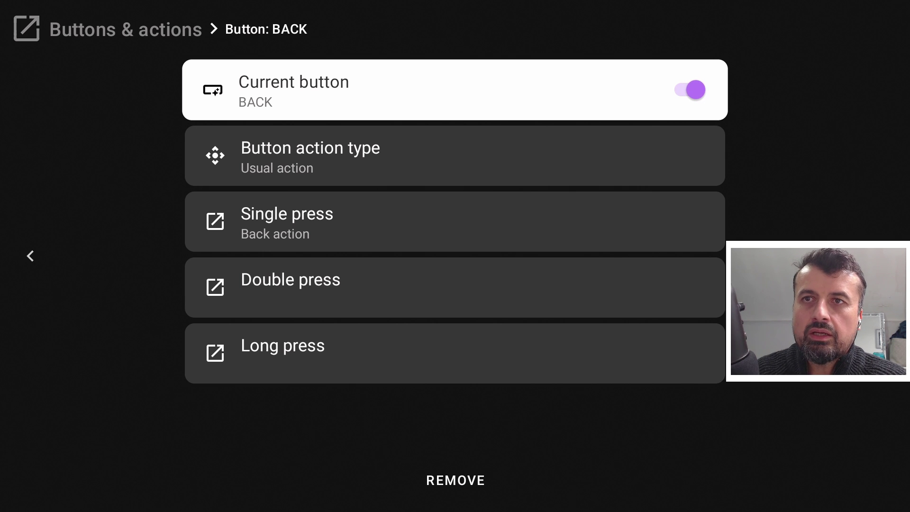
{"action": "key", "text": "Down"}
{"action": "key", "text": "Down"}
{"action": "key", "text": "Down"}
{"action": "key", "text": "Down"}
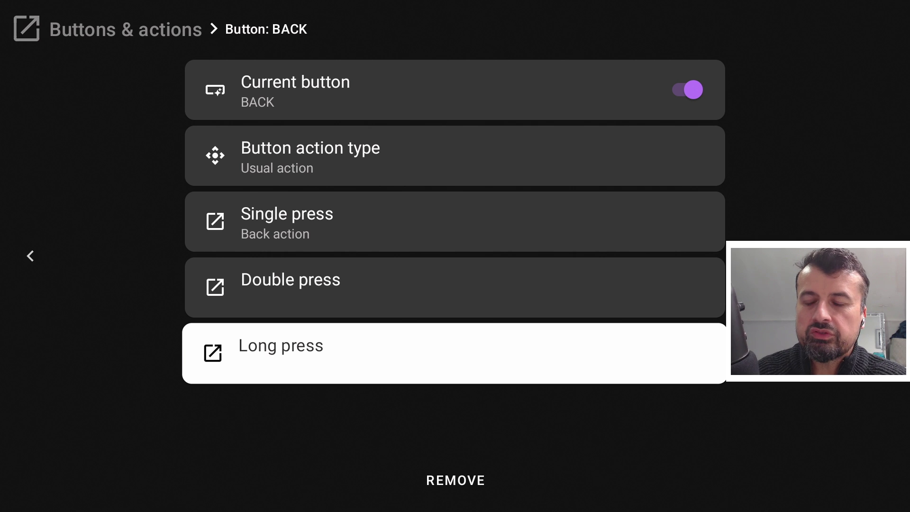
{"action": "key", "text": "Escape"}
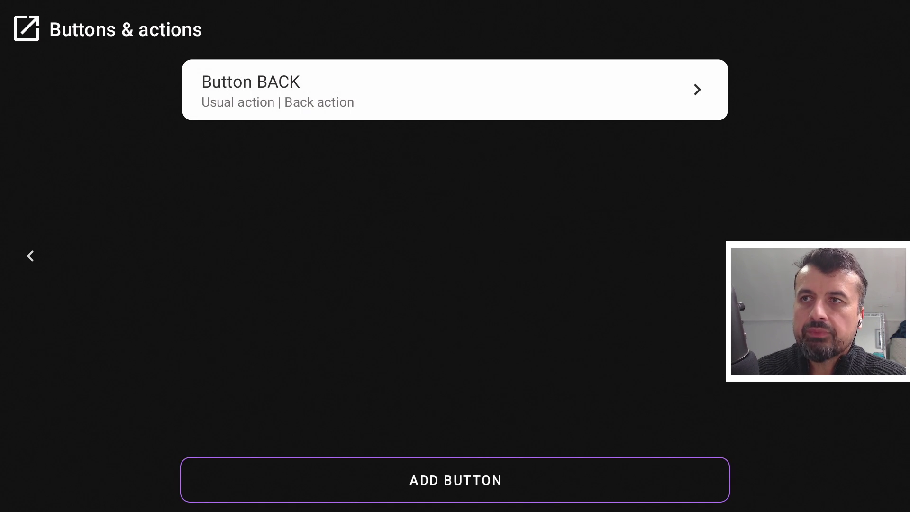
{"action": "key", "text": "Left"}
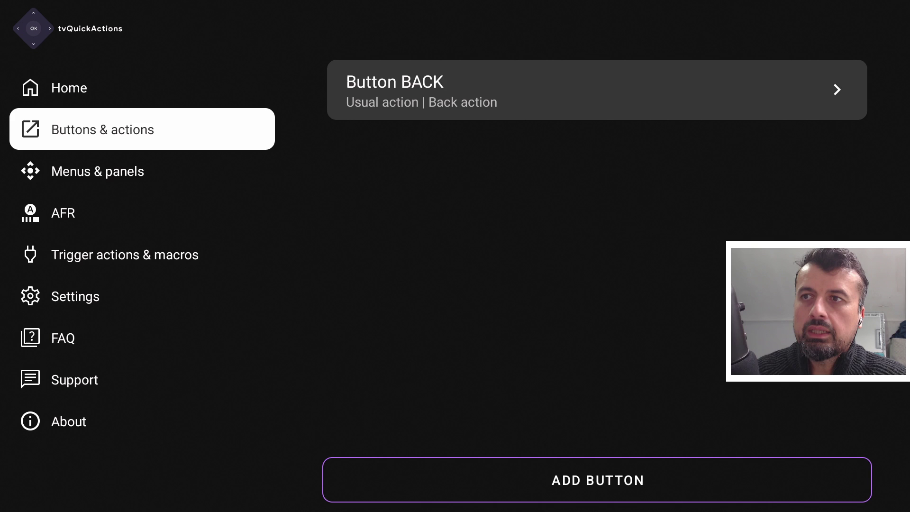
- Create a new menu from the Menus & panels section
{"action": "key", "text": "Down"}
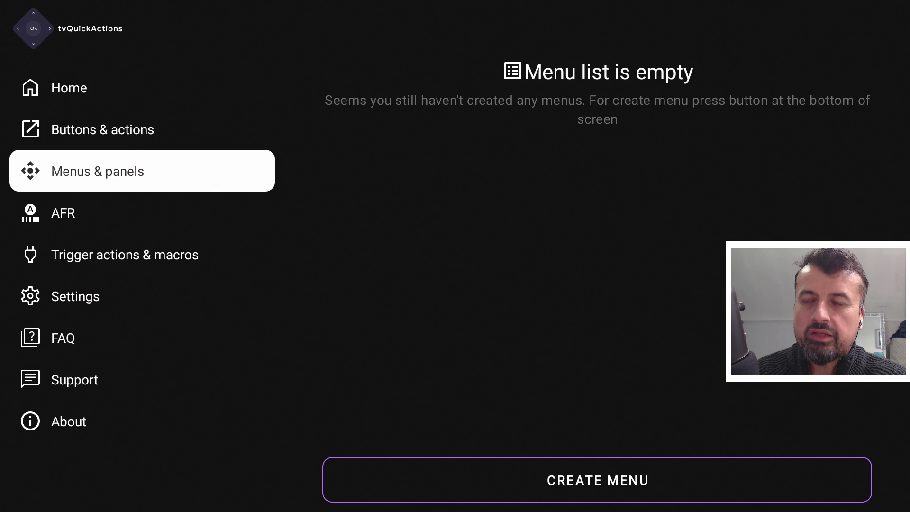
{"action": "key", "text": "Right"}
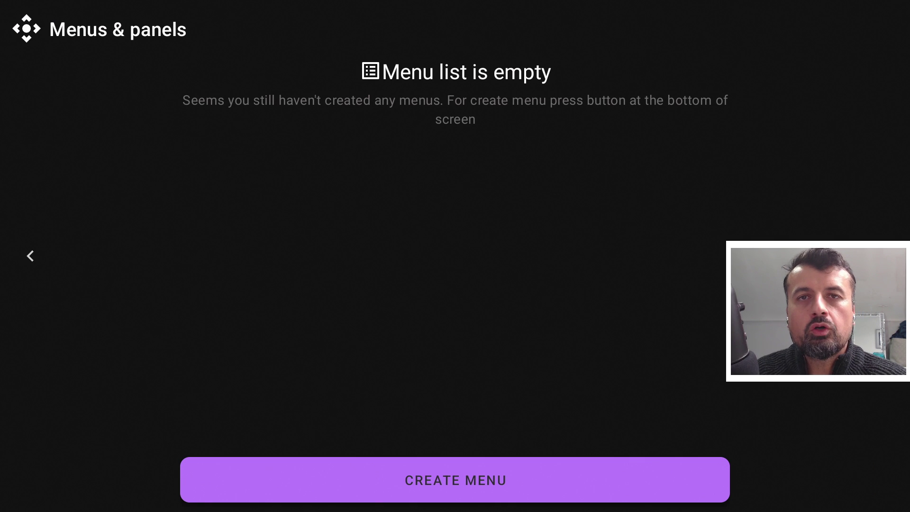
{"action": "key", "text": "Return"}
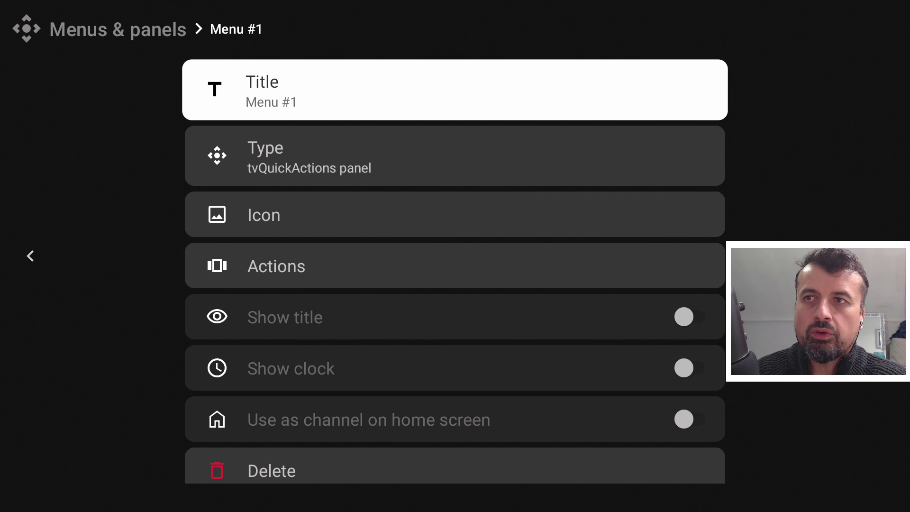
- Set the new menu's title to TDUK
{"action": "key", "text": "Return"}
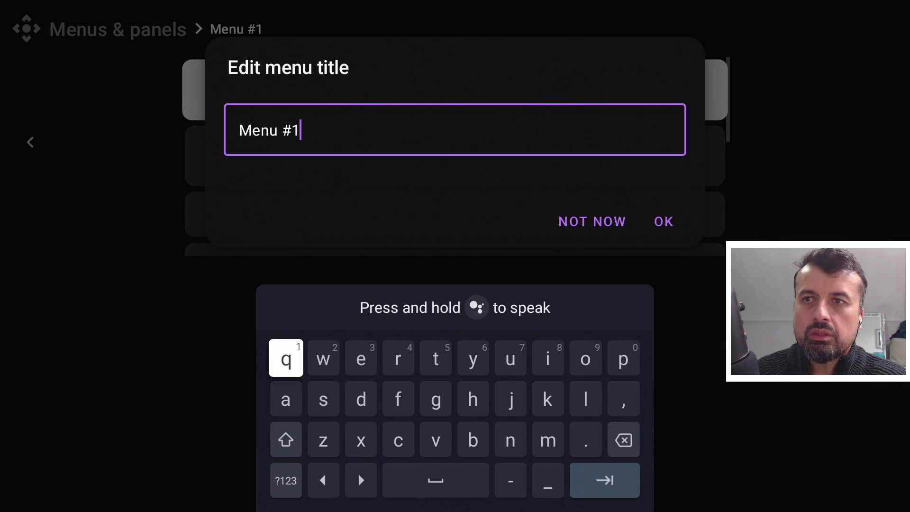
{"action": "key", "text": "Down"}
{"action": "key", "text": "Down"}
{"action": "key", "text": "Right"}
{"action": "key", "text": "Right"}
{"action": "key", "text": "Right"}
{"action": "key", "text": "Right"}
{"action": "key", "text": "ctrl+a"}
{"action": "type", "text": "TDU"}
{"action": "key", "text": "Right"}
{"action": "key", "text": "Right"}
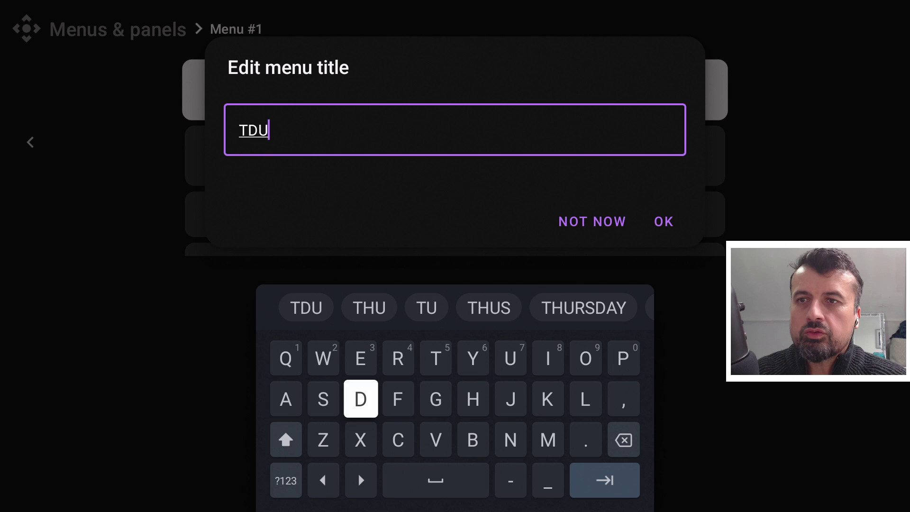
{"action": "key", "text": "Right"}
{"action": "key", "text": "Right"}
{"action": "key", "text": "Right"}
{"action": "key", "text": "Right"}
{"action": "key", "text": "Right"}
{"action": "type", "text": "K"}
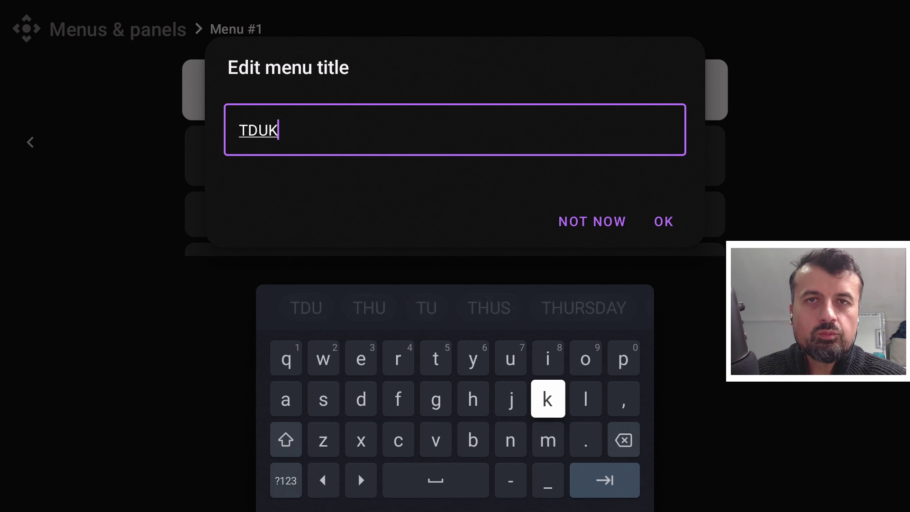
{"action": "key", "text": "Down"}
{"action": "key", "text": "Down"}
{"action": "key", "text": "Right"}
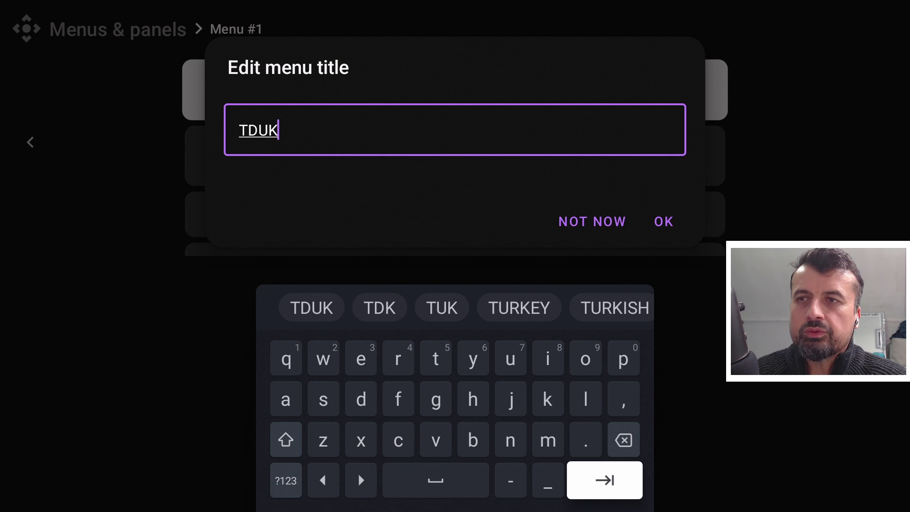
{"action": "key", "text": "Return"}
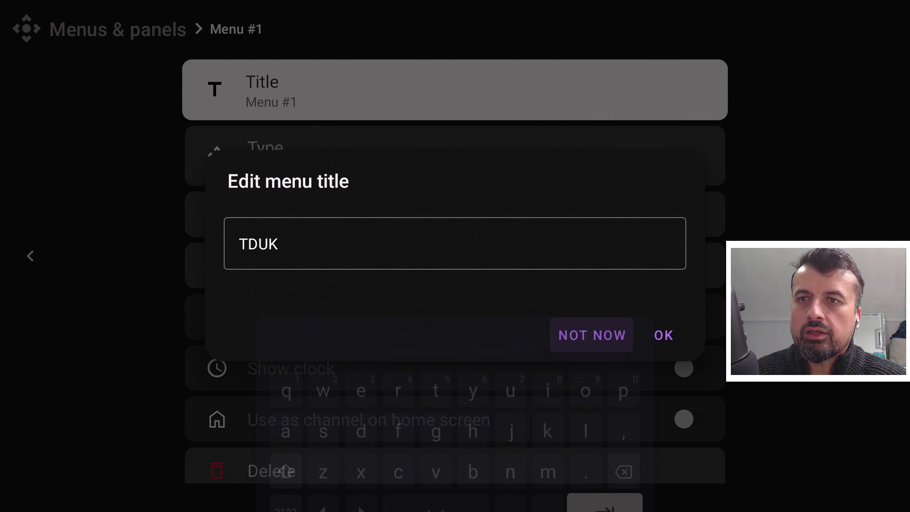
{"action": "key", "text": "Right"}
{"action": "key", "text": "Return"}
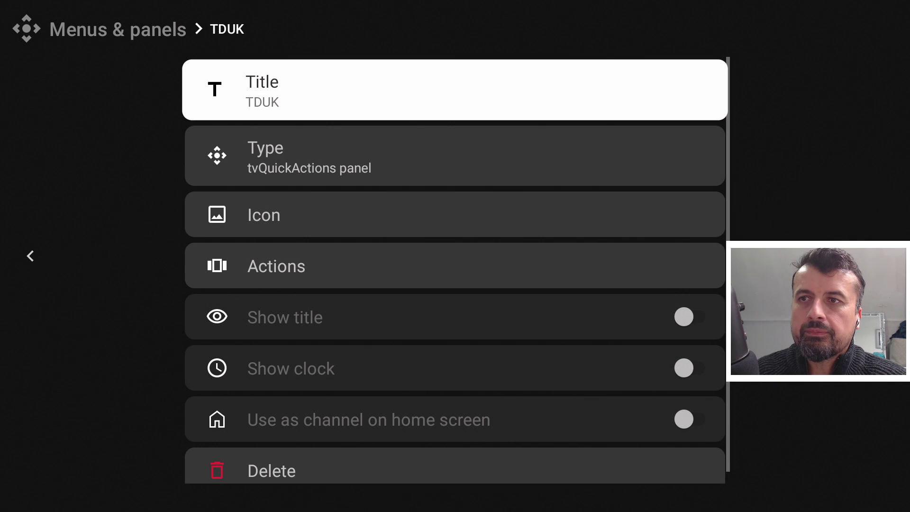
- Give the TDUK menu the gmd_account_balance icon
{"action": "key", "text": "Down"}
{"action": "key", "text": "Down"}
{"action": "key", "text": "Return"}
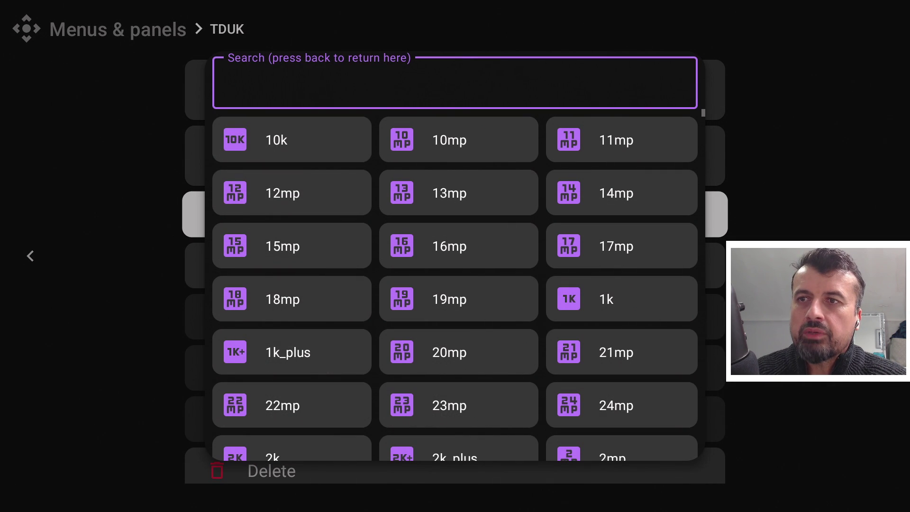
{"action": "key", "text": "Down"}
{"action": "key", "text": "Down"}
{"action": "key", "text": "Down"}
{"action": "key", "text": "Down"}
{"action": "key", "text": "Down"}
{"action": "key", "text": "Down"}
{"action": "key", "text": "Down"}
{"action": "key", "text": "Down"}
{"action": "key", "text": "Down"}
{"action": "key", "text": "Down"}
{"action": "key", "text": "Down"}
{"action": "key", "text": "Down"}
{"action": "key", "text": "Down"}
{"action": "key", "text": "Down"}
{"action": "key", "text": "Down"}
{"action": "key", "text": "Down"}
{"action": "key", "text": "Down"}
{"action": "key", "text": "Down"}
{"action": "key", "text": "Down"}
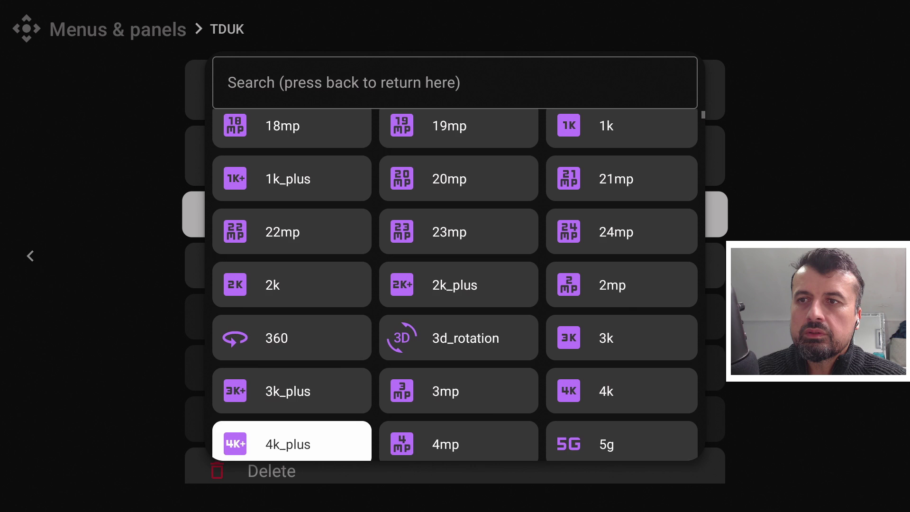
{"action": "key", "text": "Return"}
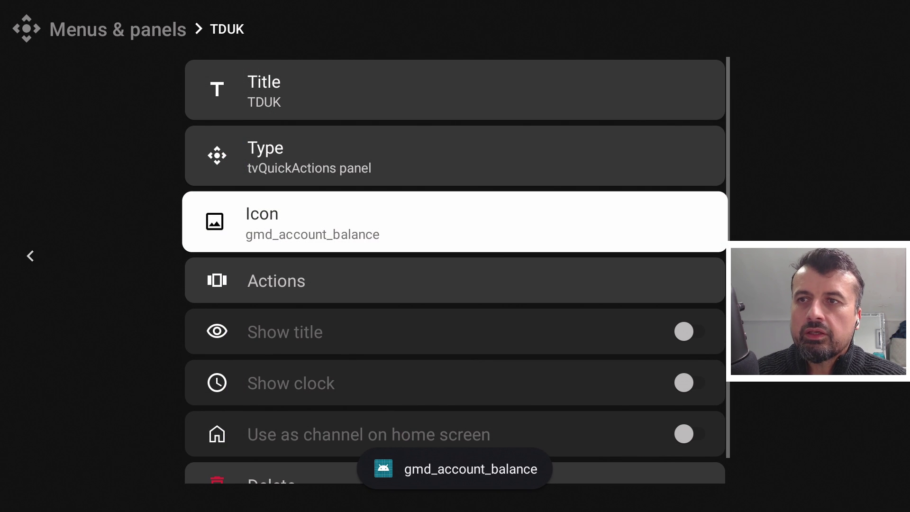
{"action": "key", "text": "Down"}
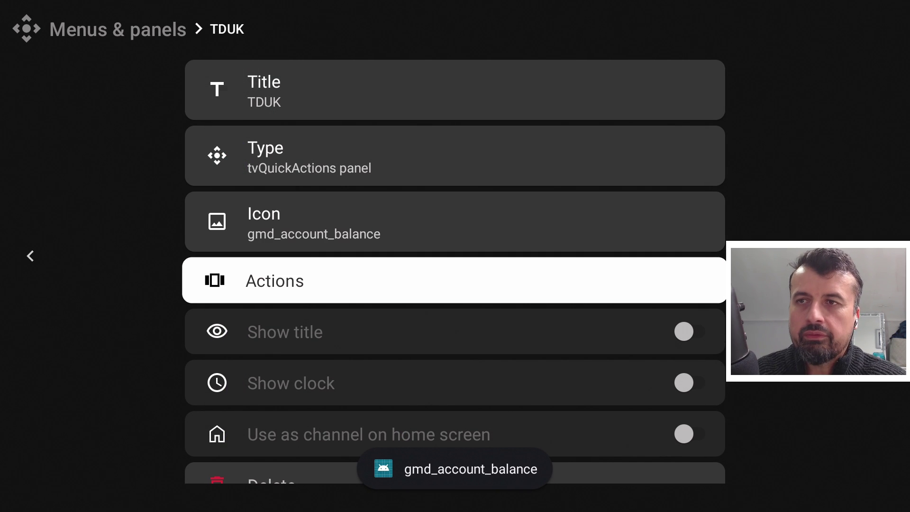
- Assign Downloader to the panel's Button UP and YouTube to Button LEFT
{"action": "key", "text": "Return"}
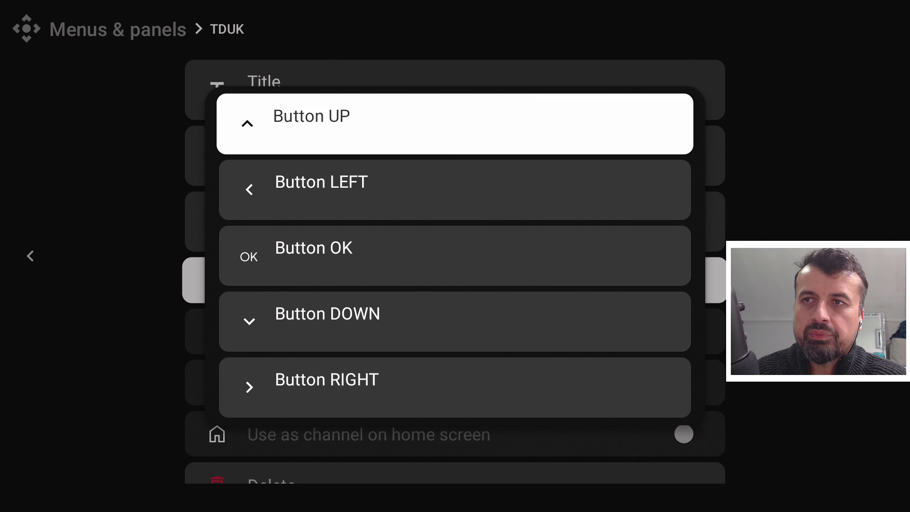
{"action": "key", "text": "Down"}
{"action": "key", "text": "Down"}
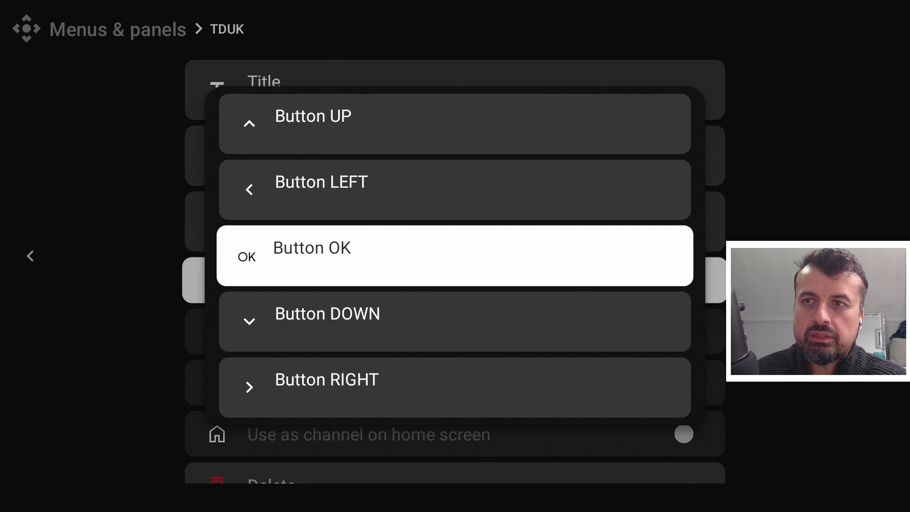
{"action": "key", "text": "Down"}
{"action": "key", "text": "Down"}
{"action": "key", "text": "Up"}
{"action": "key", "text": "Up"}
{"action": "key", "text": "Up"}
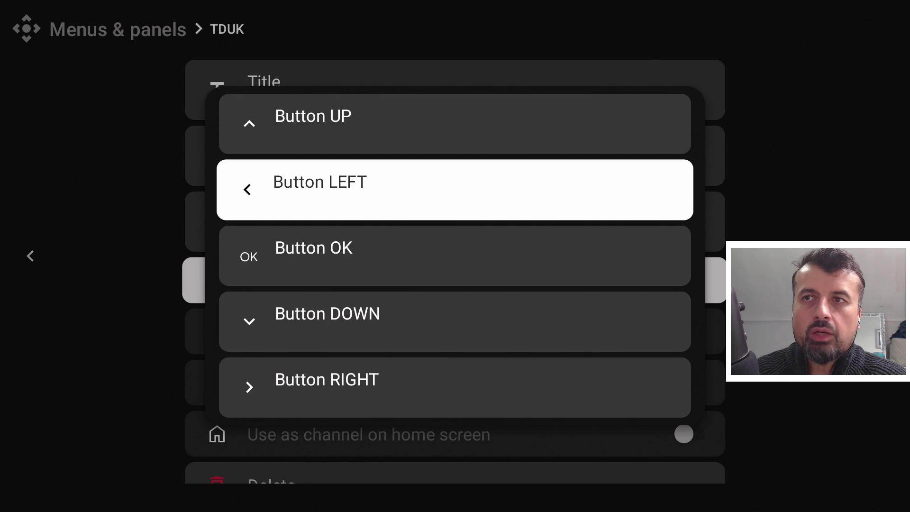
{"action": "key", "text": "Up"}
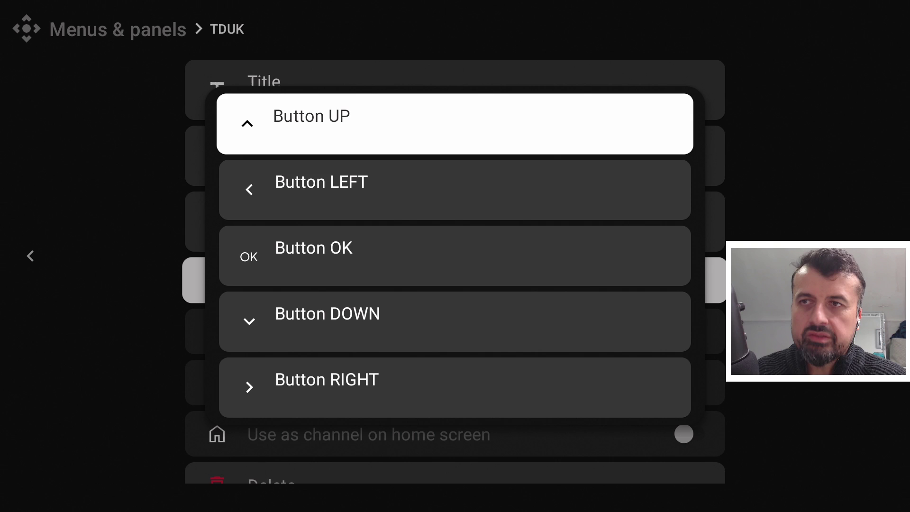
{"action": "key", "text": "Return"}
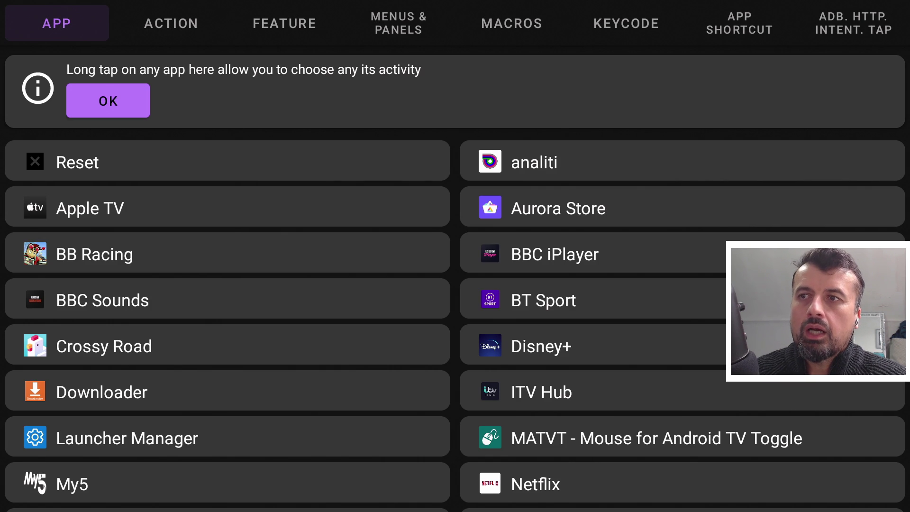
{"action": "key", "text": "Down"}
{"action": "key", "text": "Down"}
{"action": "key", "text": "Down"}
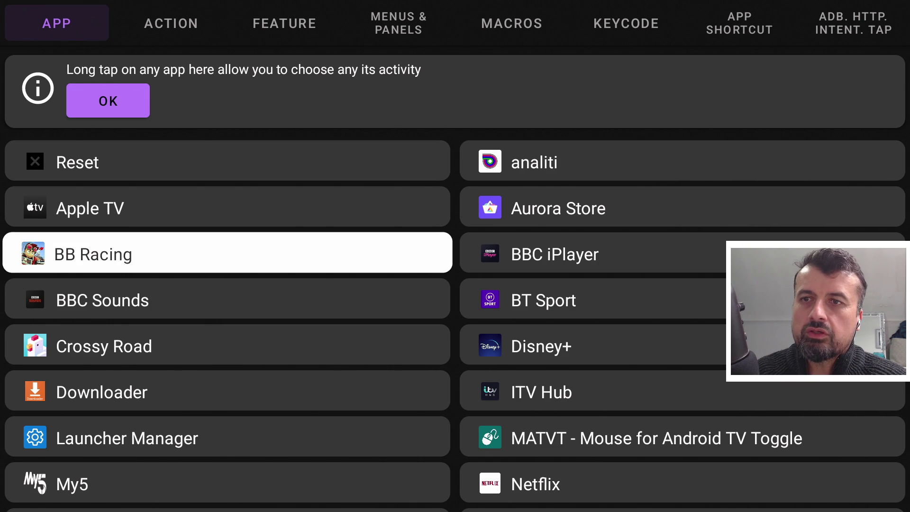
{"action": "key", "text": "Down"}
{"action": "key", "text": "Down"}
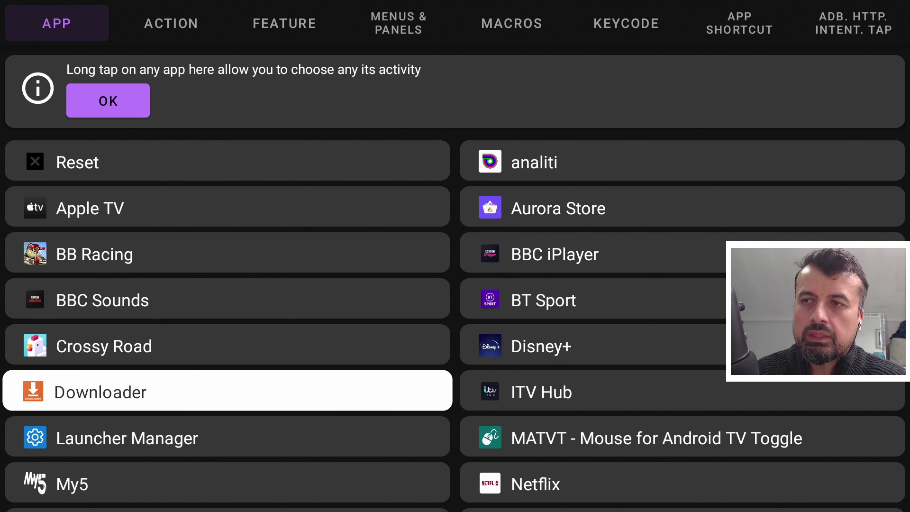
{"action": "key", "text": "Return"}
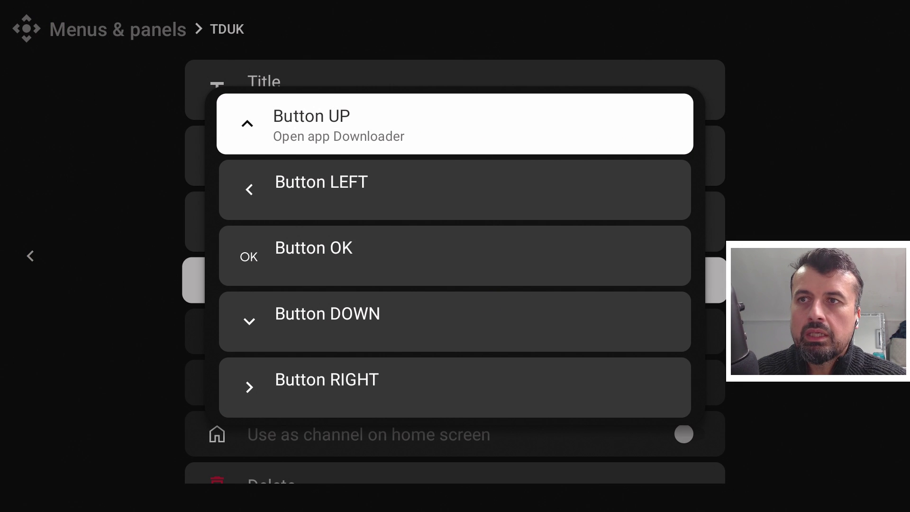
{"action": "key", "text": "Down"}
{"action": "key", "text": "Return"}
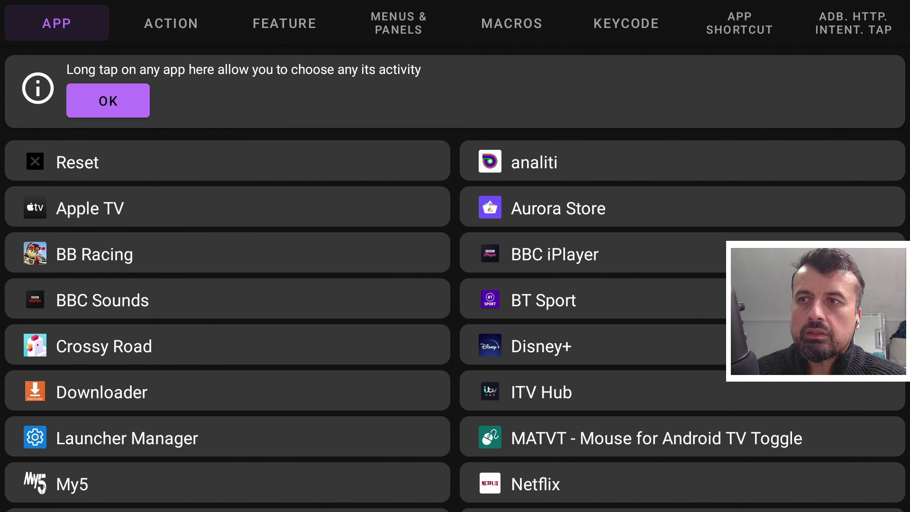
{"action": "key", "text": "Down"}
{"action": "key", "text": "Down"}
{"action": "key", "text": "Down"}
{"action": "key", "text": "Down"}
{"action": "key", "text": "Down"}
{"action": "key", "text": "Down"}
{"action": "key", "text": "Down"}
{"action": "key", "text": "Down"}
{"action": "key", "text": "Down"}
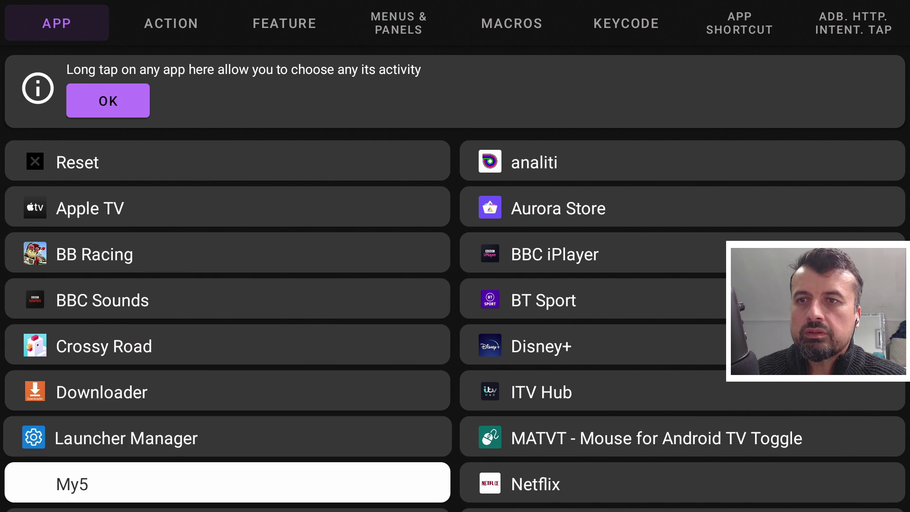
{"action": "key", "text": "Down"}
{"action": "key", "text": "Down"}
{"action": "key", "text": "Down"}
{"action": "key", "text": "Down"}
{"action": "key", "text": "Down"}
{"action": "key", "text": "Right"}
{"action": "key", "text": "Return"}
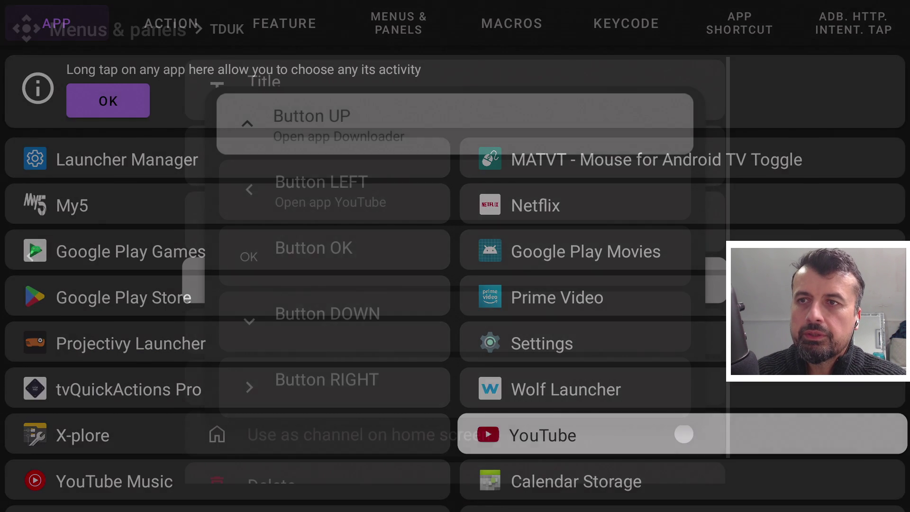
- Map Button DOWN to the Recent apps feature and Button RIGHT to Cursor, then exit
{"action": "key", "text": "Down"}
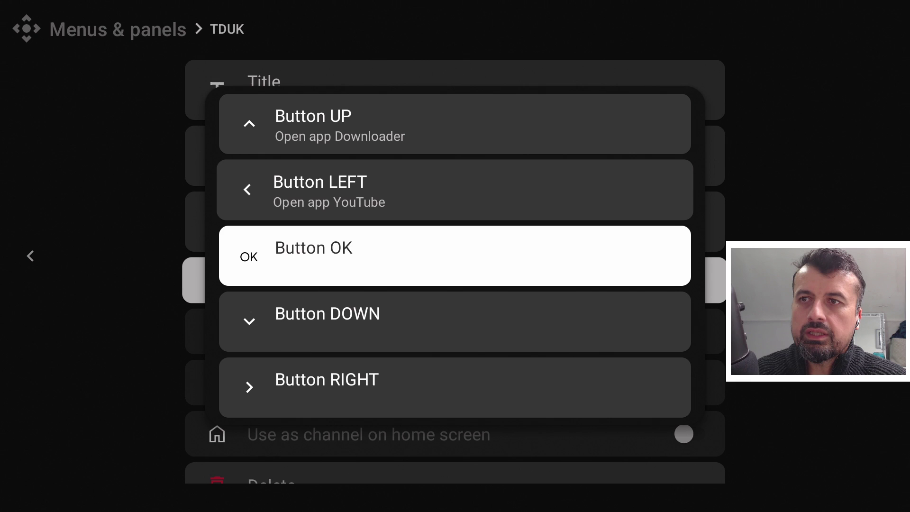
{"action": "key", "text": "Down"}
{"action": "key", "text": "Return"}
{"action": "key", "text": "Right"}
{"action": "key", "text": "Right"}
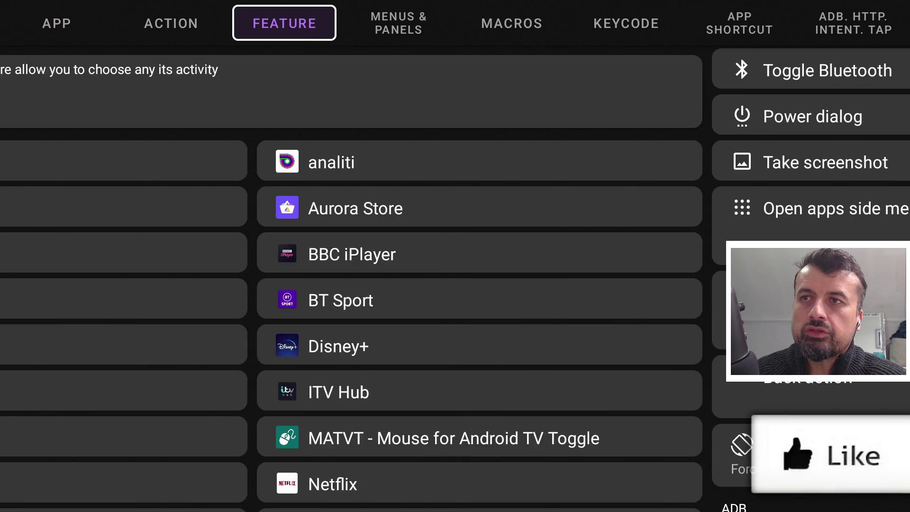
{"action": "key", "text": "Down"}
{"action": "key", "text": "Down"}
{"action": "key", "text": "Down"}
{"action": "key", "text": "Down"}
{"action": "key", "text": "Down"}
{"action": "key", "text": "Down"}
{"action": "key", "text": "Down"}
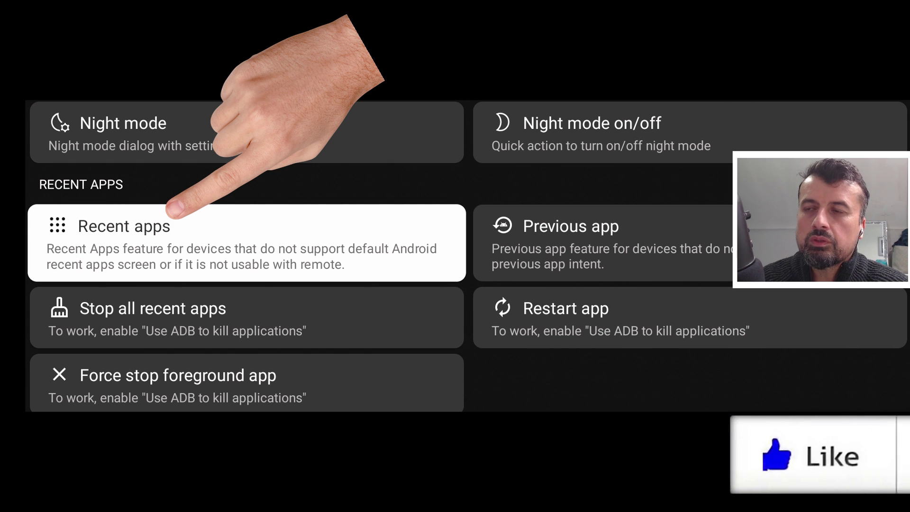
{"action": "key", "text": "Return"}
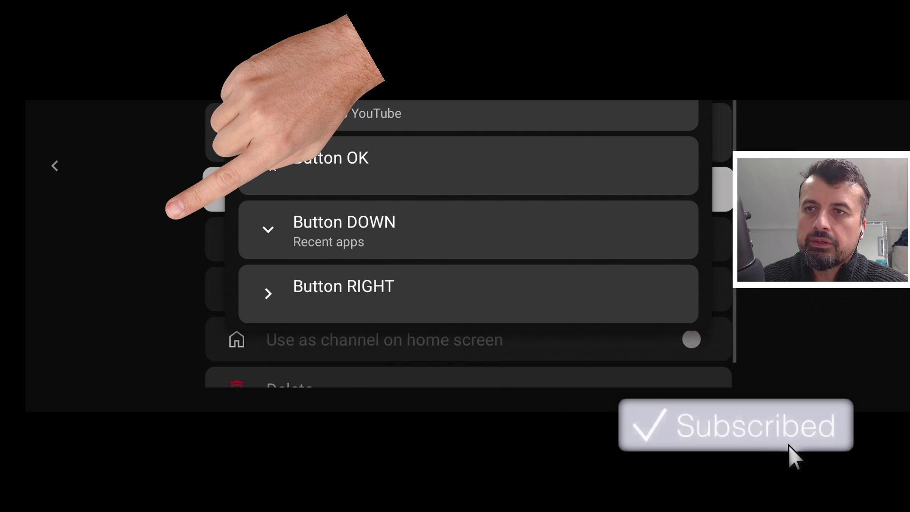
{"action": "key", "text": "Down"}
{"action": "key", "text": "Down"}
{"action": "key", "text": "Down"}
{"action": "key", "text": "Down"}
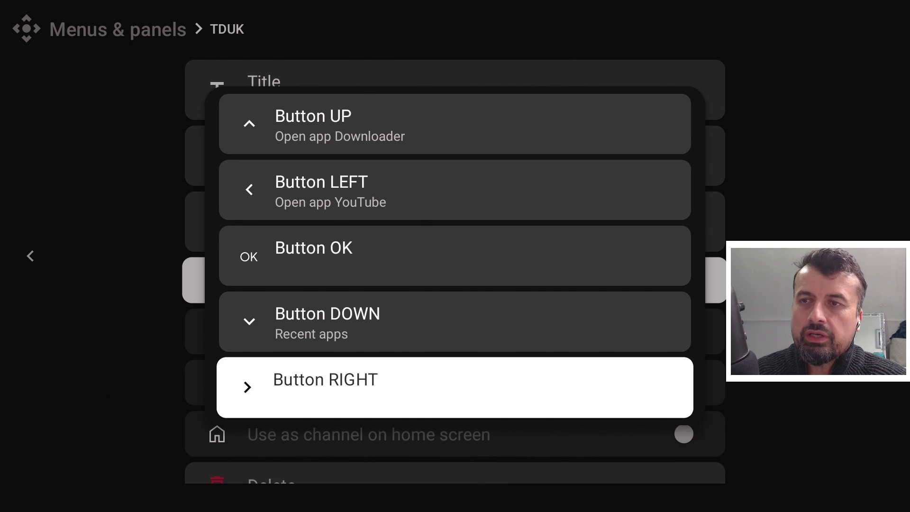
{"action": "key", "text": "Return"}
{"action": "key", "text": "Right"}
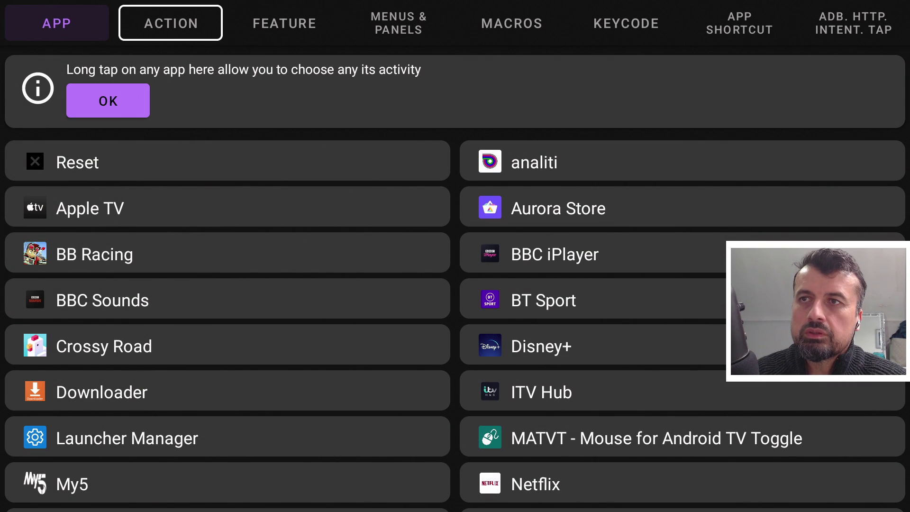
{"action": "key", "text": "Right"}
{"action": "key", "text": "Return"}
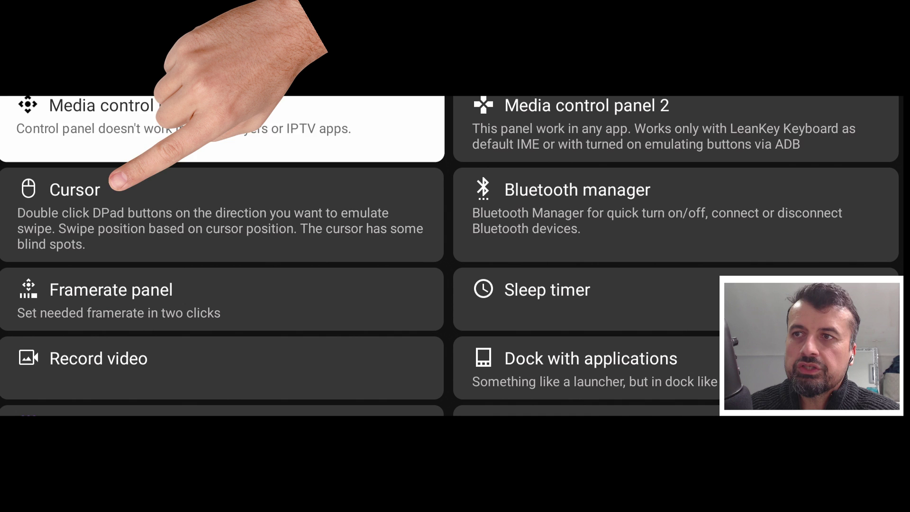
{"action": "key", "text": "Down"}
{"action": "key", "text": "Return"}
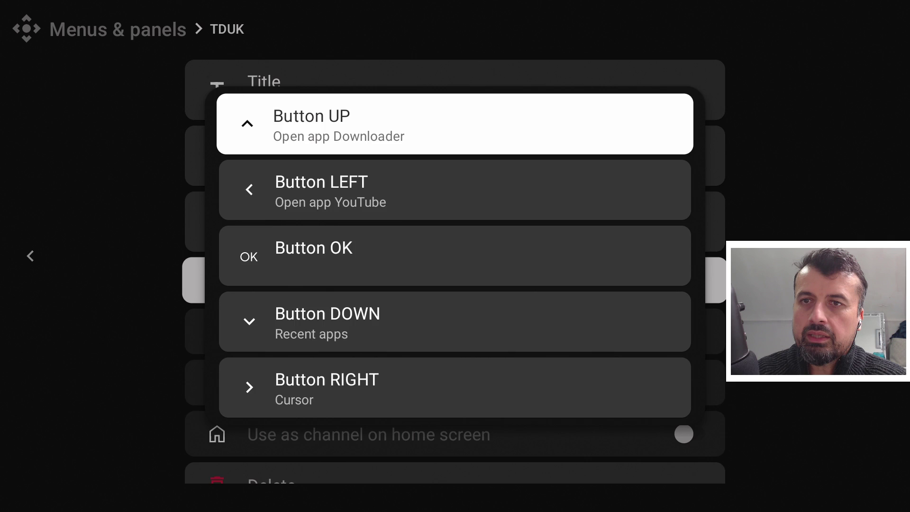
{"action": "key", "text": "Escape"}
{"action": "key", "text": "Escape"}
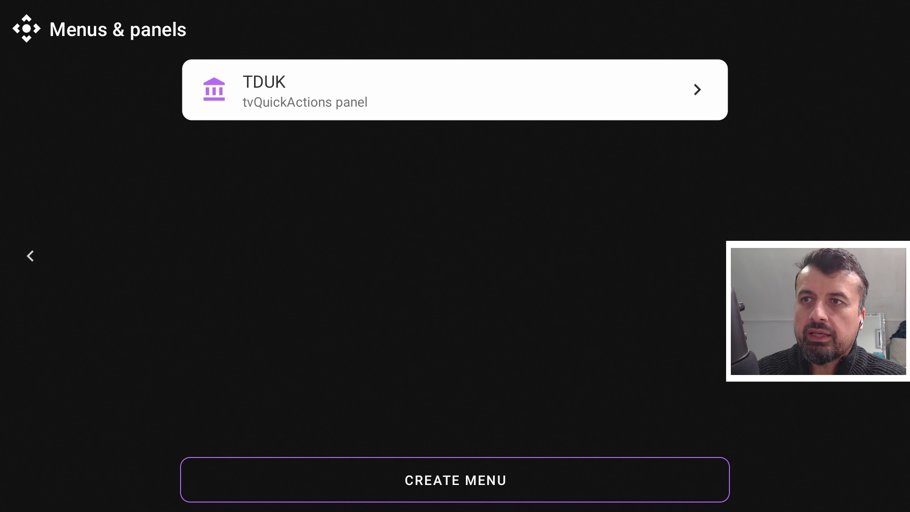
- Assign the TDUK panel to Button BACK's long press under Buttons & actions
{"action": "key", "text": "Left"}
{"action": "key", "text": "Down"}
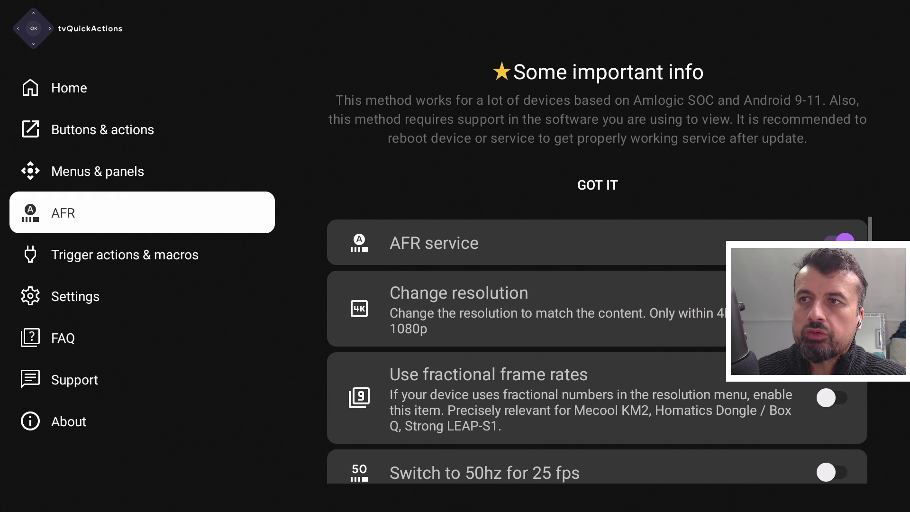
{"action": "key", "text": "Up"}
{"action": "key", "text": "Up"}
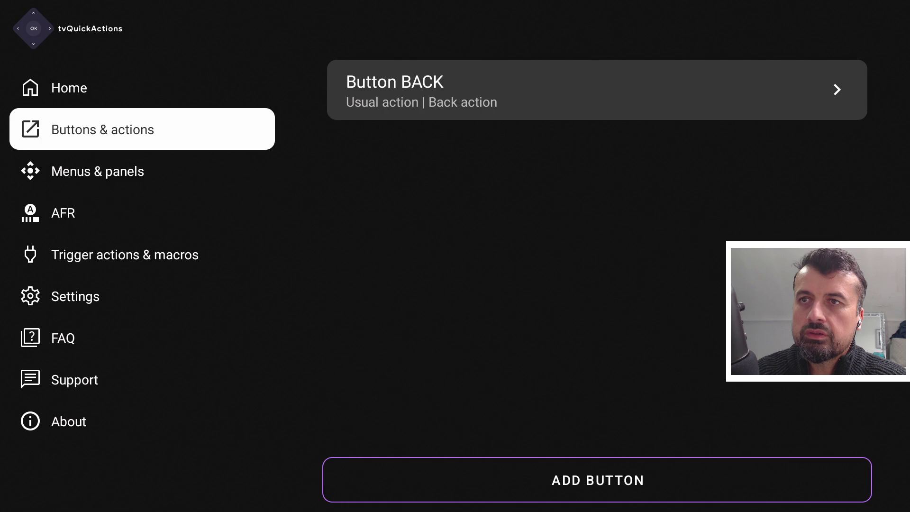
{"action": "key", "text": "Right"}
{"action": "key", "text": "Return"}
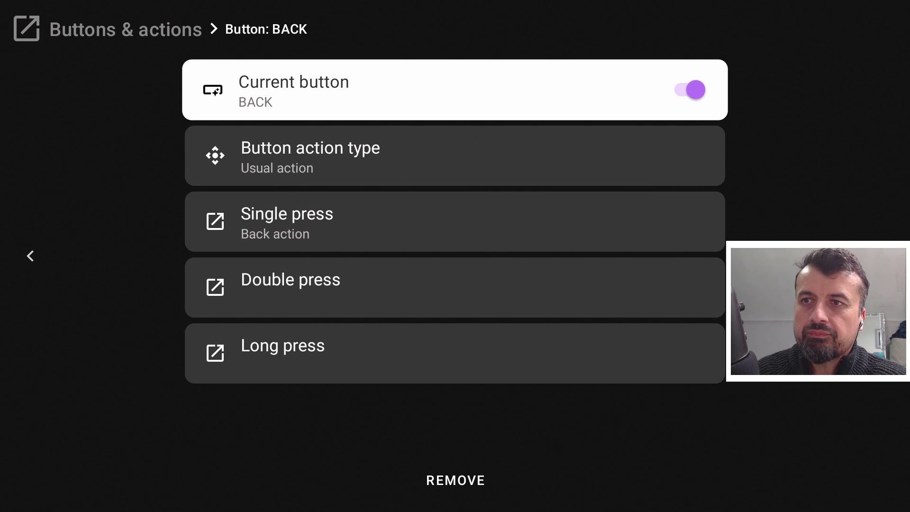
{"action": "key", "text": "Down"}
{"action": "key", "text": "Down"}
{"action": "key", "text": "Down"}
{"action": "key", "text": "Down"}
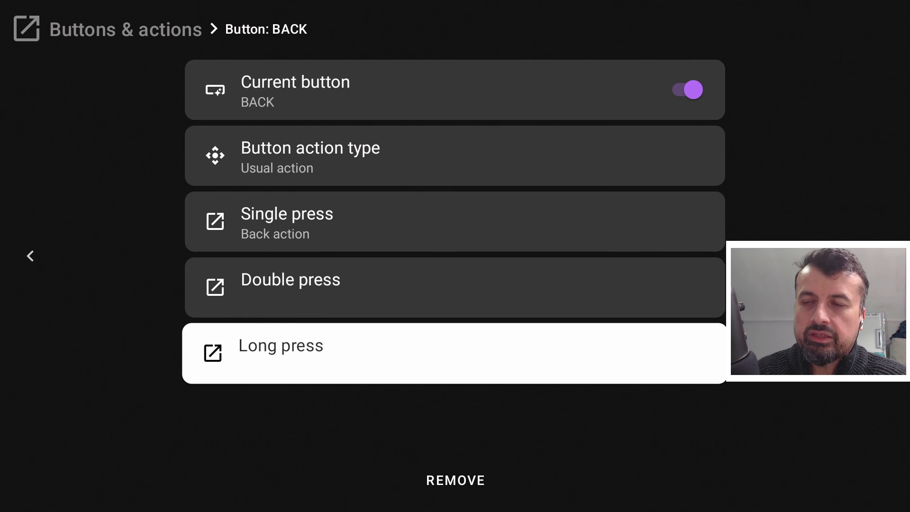
{"action": "key", "text": "Return"}
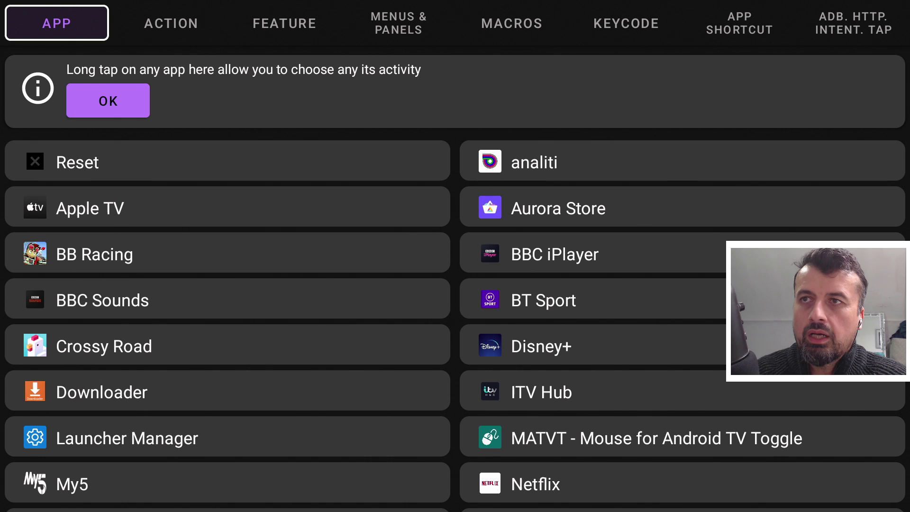
{"action": "key", "text": "Right"}
{"action": "key", "text": "Right"}
{"action": "key", "text": "Right"}
{"action": "key", "text": "Return"}
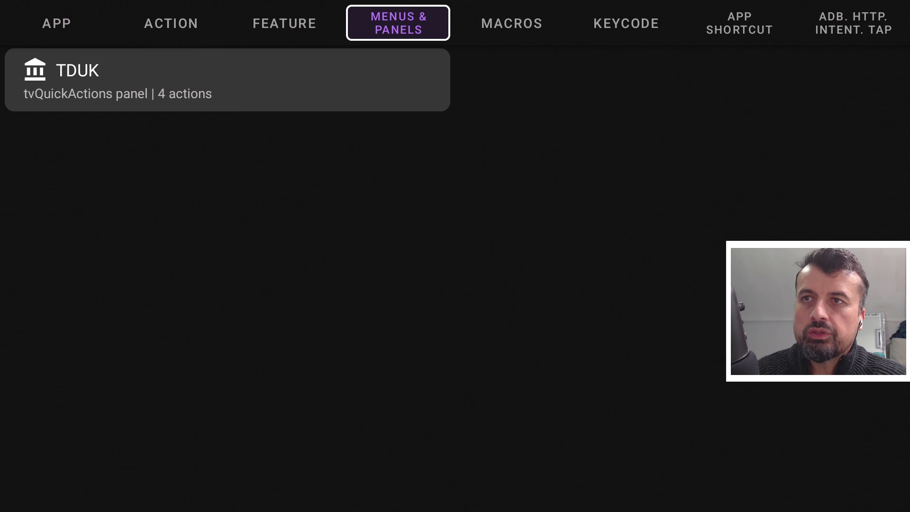
{"action": "key", "text": "Down"}
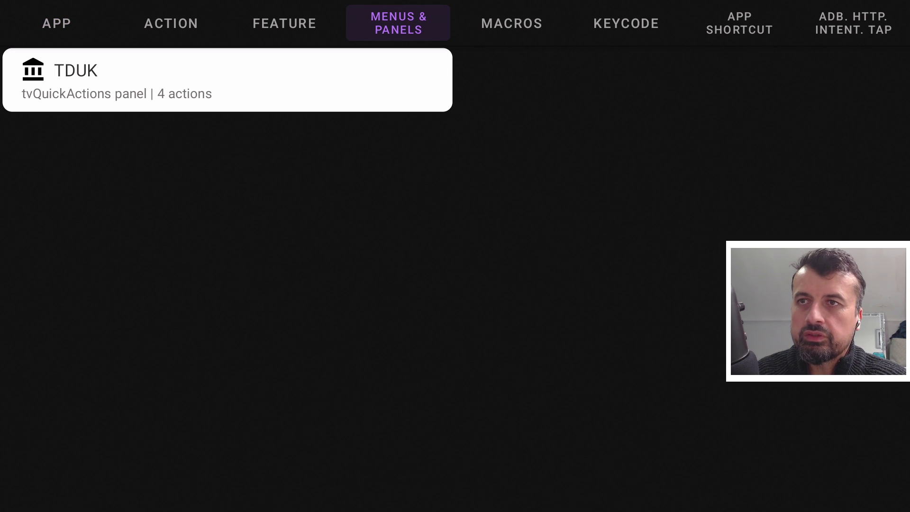
{"action": "key", "text": "Return"}
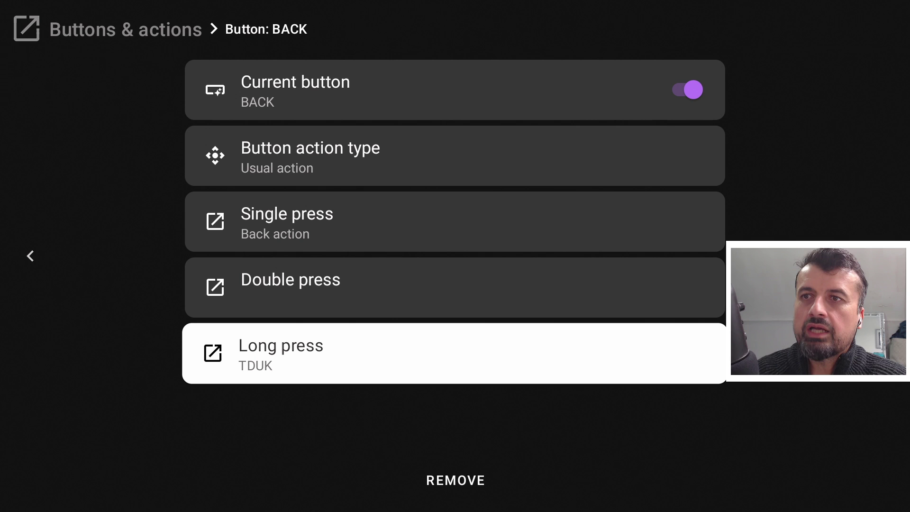
{"action": "key", "text": "Escape"}
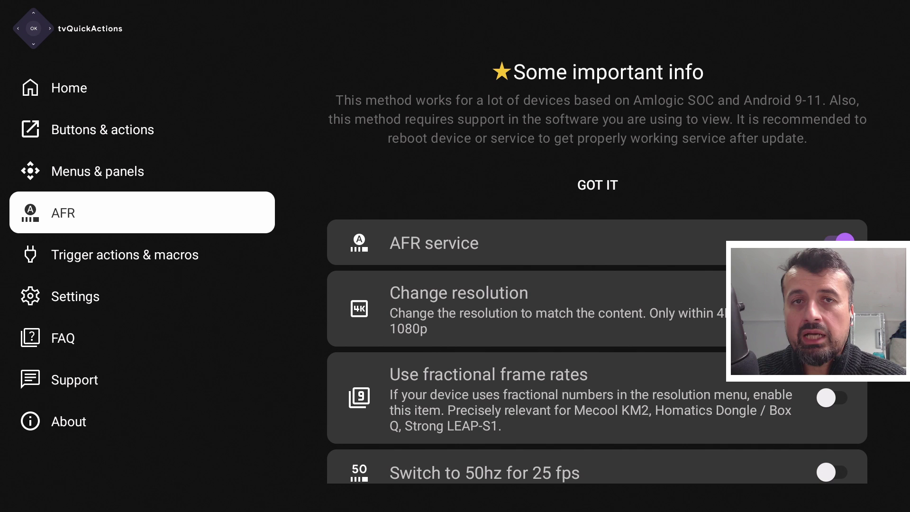
- Browse Trigger actions & macros and step through the Settings options, including backup
{"action": "key", "text": "Down"}
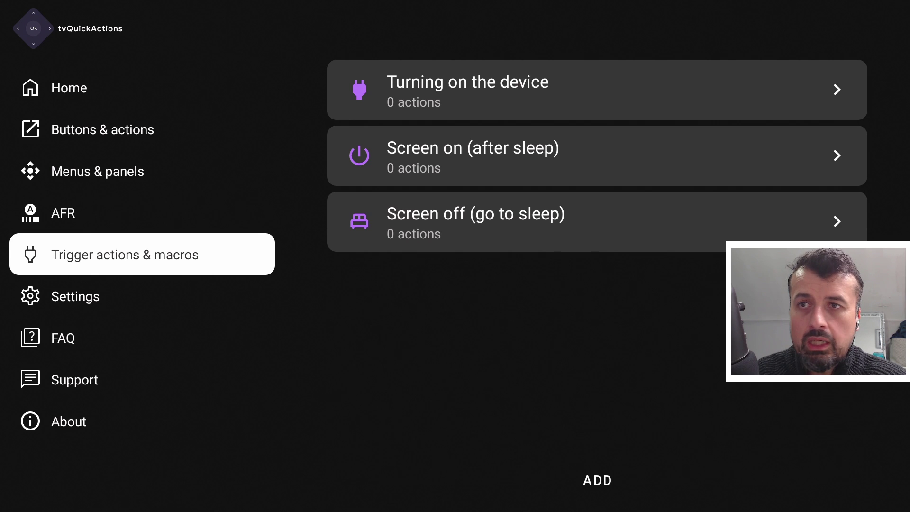
{"action": "key", "text": "Down"}
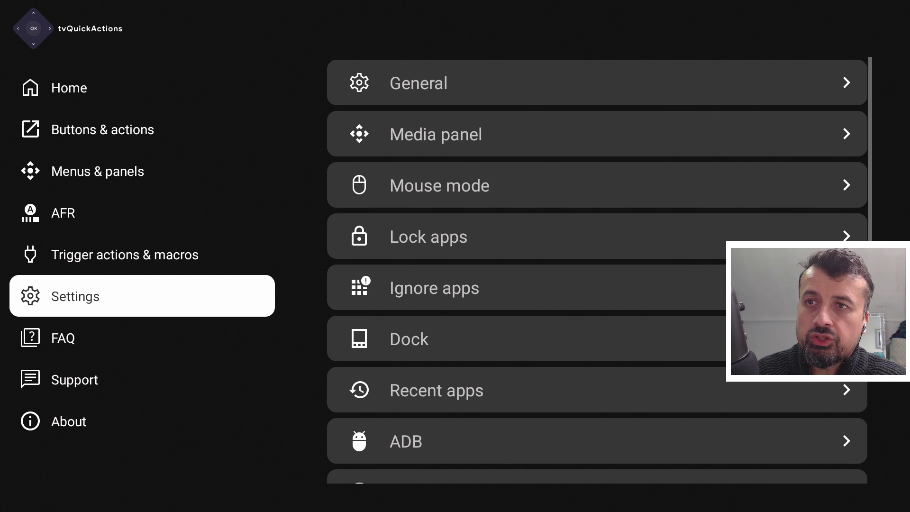
{"action": "key", "text": "Right"}
{"action": "key", "text": "Down"}
{"action": "key", "text": "Down"}
{"action": "key", "text": "Down"}
{"action": "key", "text": "Down"}
{"action": "key", "text": "Down"}
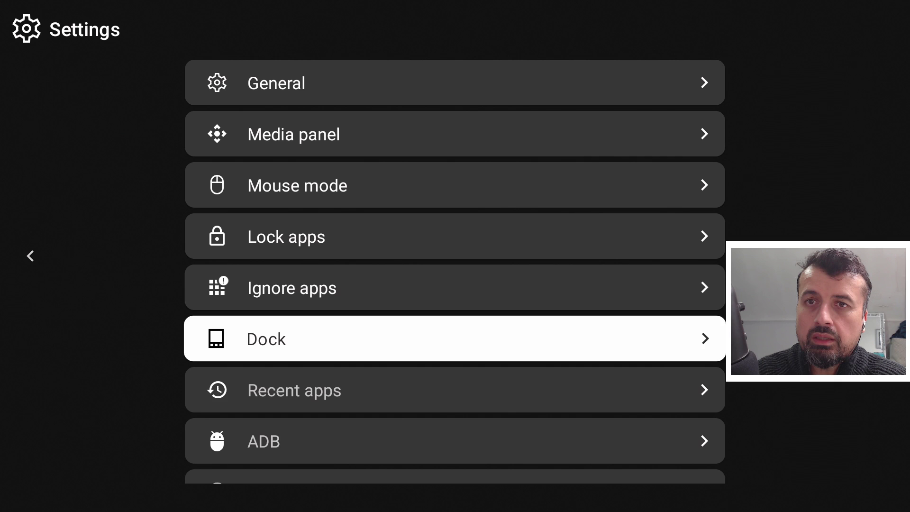
{"action": "key", "text": "Down"}
{"action": "key", "text": "Down"}
{"action": "key", "text": "Down"}
{"action": "key", "text": "Down"}
{"action": "key", "text": "Down"}
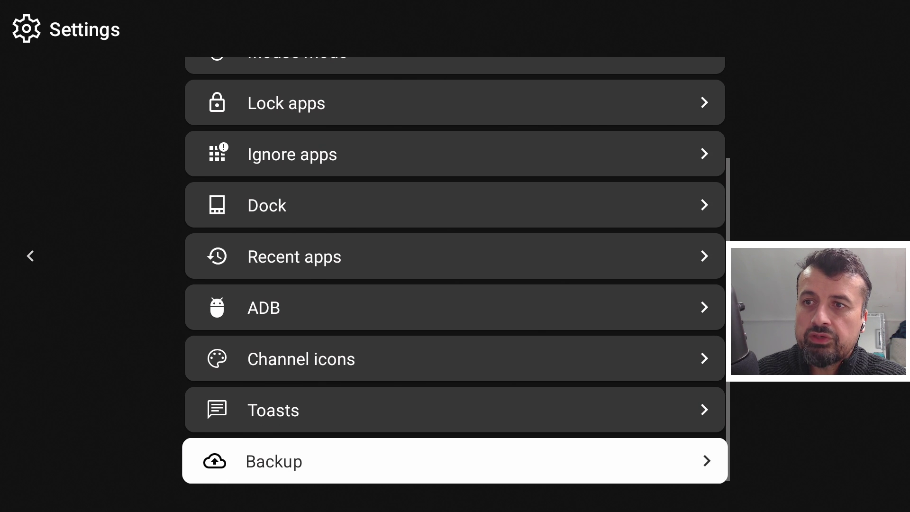
{"action": "key", "text": "Up"}
{"action": "key", "text": "Down"}
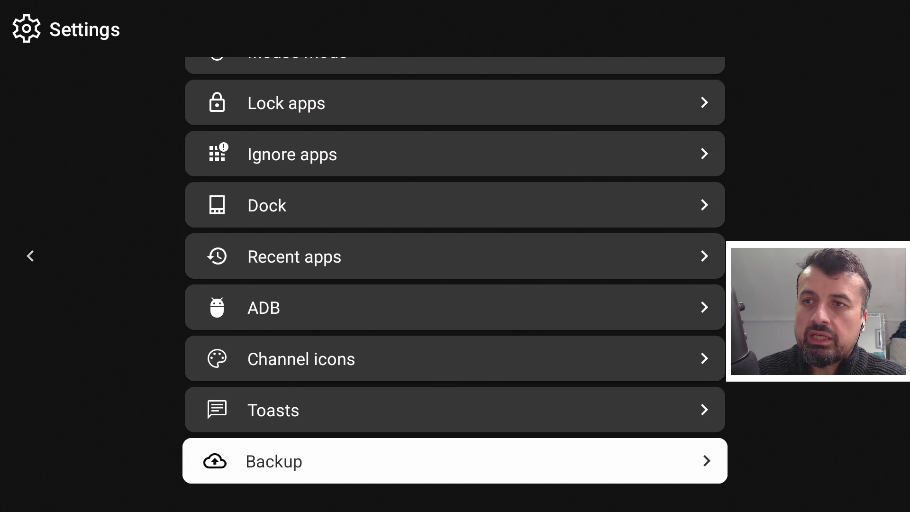
{"action": "key", "text": "Up"}
{"action": "key", "text": "Up"}
{"action": "key", "text": "Up"}
{"action": "key", "text": "Up"}
{"action": "key", "text": "Up"}
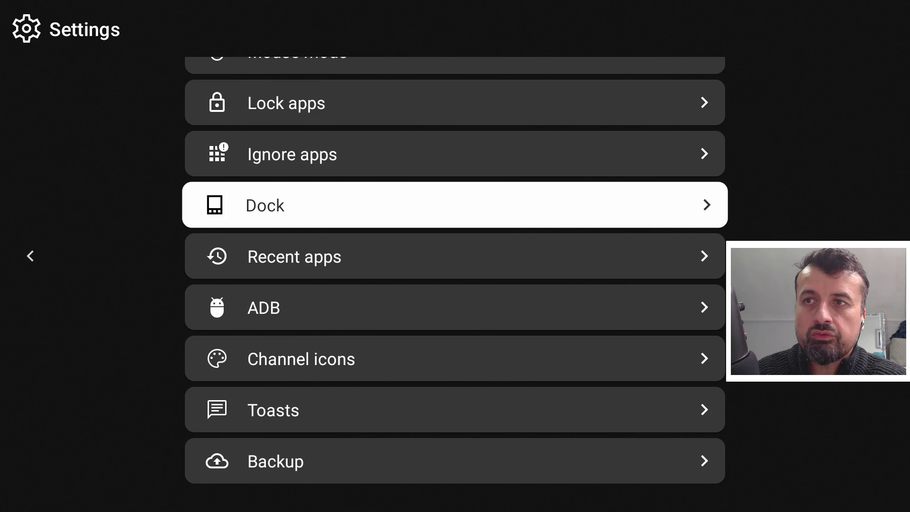
- View Menus & panels, FAQ and Support, ending on Trigger actions & macros
{"action": "key", "text": "Left"}
{"action": "key", "text": "Up"}
{"action": "key", "text": "Up"}
{"action": "key", "text": "Up"}
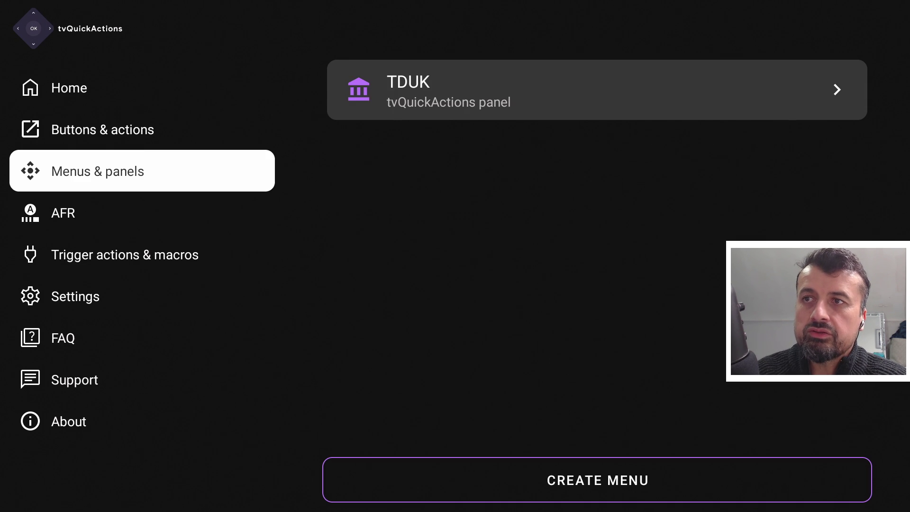
{"action": "key", "text": "Up"}
{"action": "key", "text": "Down"}
{"action": "key", "text": "Down"}
{"action": "key", "text": "Down"}
{"action": "key", "text": "Down"}
{"action": "key", "text": "Down"}
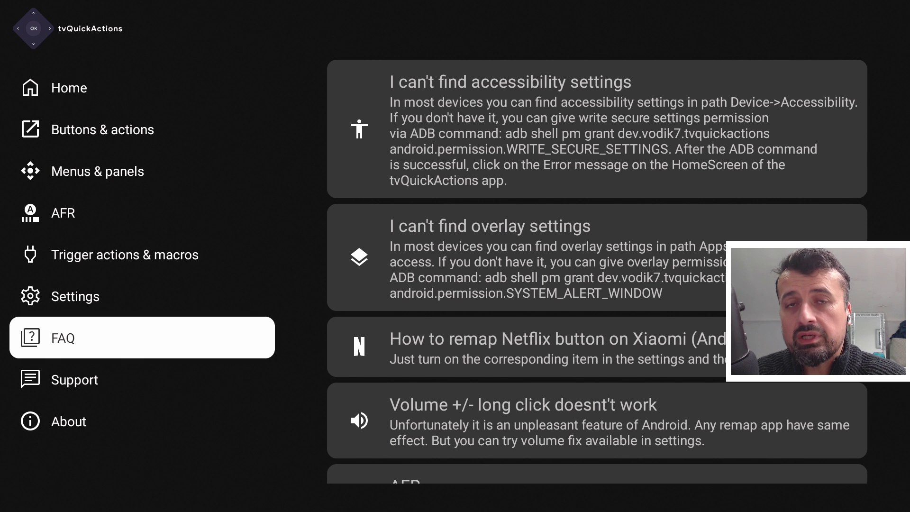
{"action": "key", "text": "Down"}
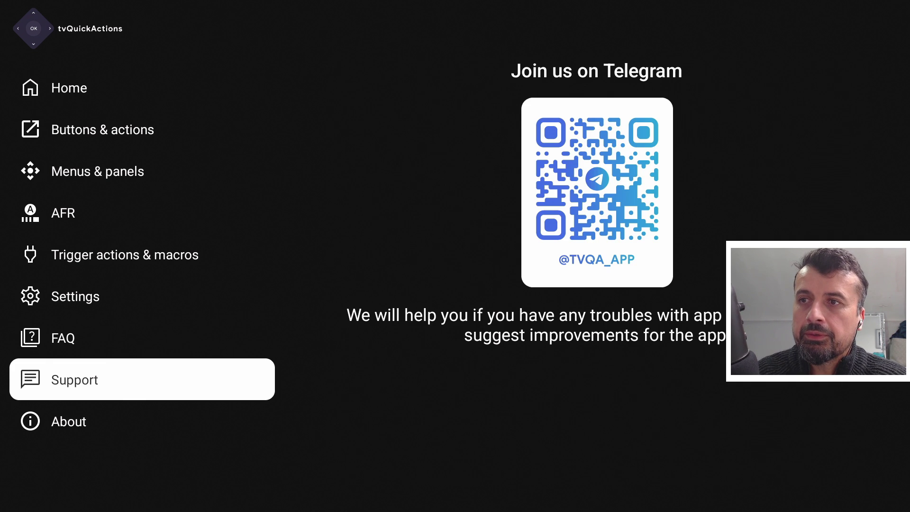
{"action": "key", "text": "Up"}
{"action": "key", "text": "Up"}
{"action": "key", "text": "Up"}
{"action": "key", "text": "Up"}
{"action": "key", "text": "Down"}
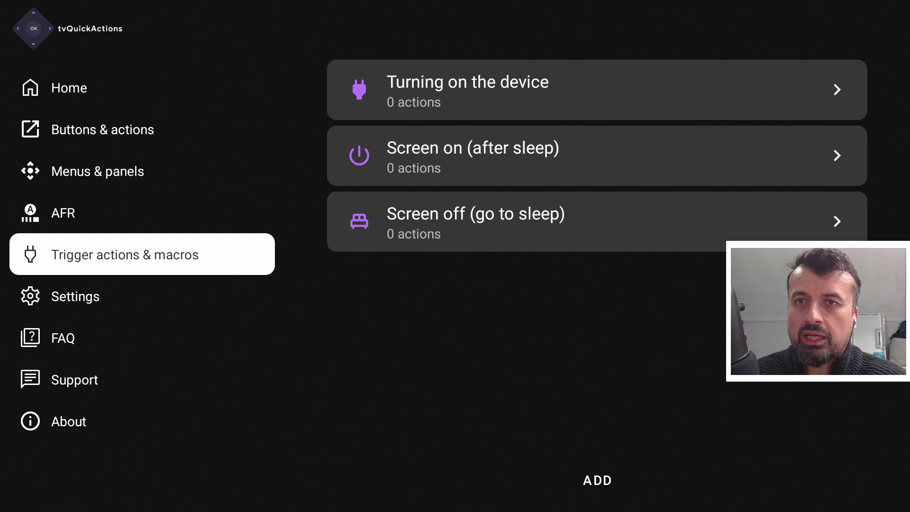
- Return to the Google TV home, move along Your apps, and open the TDUK panel
{"action": "key", "text": "Escape"}
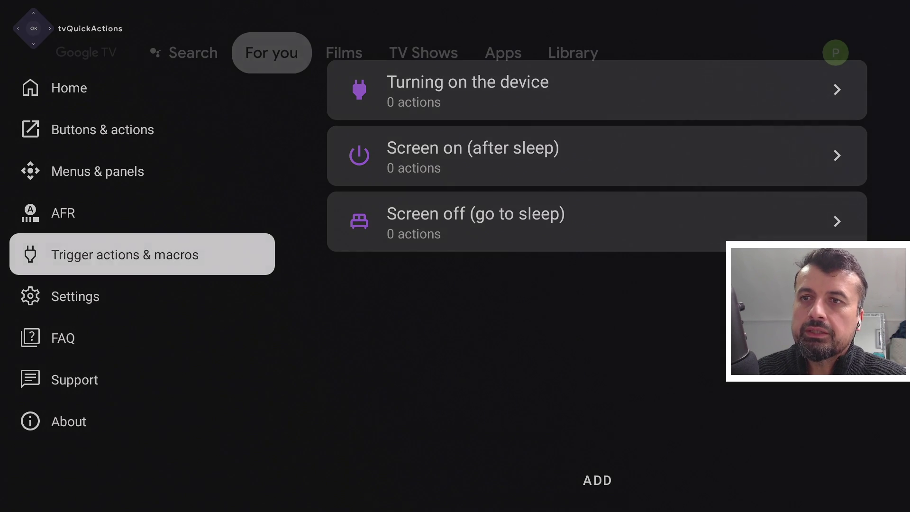
{"action": "key", "text": "Down"}
{"action": "key", "text": "Down"}
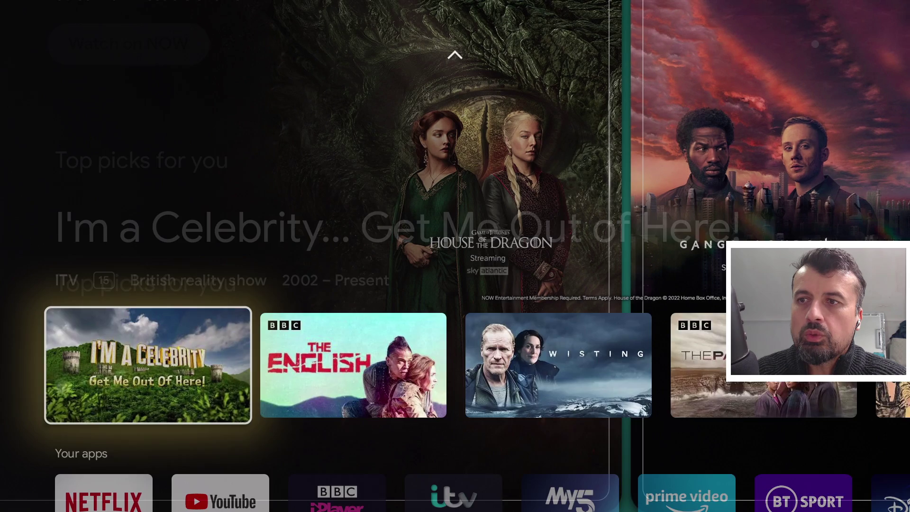
{"action": "key", "text": "Right"}
{"action": "key", "text": "Right"}
{"action": "key", "text": "Right"}
{"action": "key", "text": "Right"}
{"action": "key", "text": "Right"}
{"action": "key", "text": "Right"}
{"action": "key", "text": "Right"}
{"action": "key", "text": "Right"}
{"action": "key", "text": "Right"}
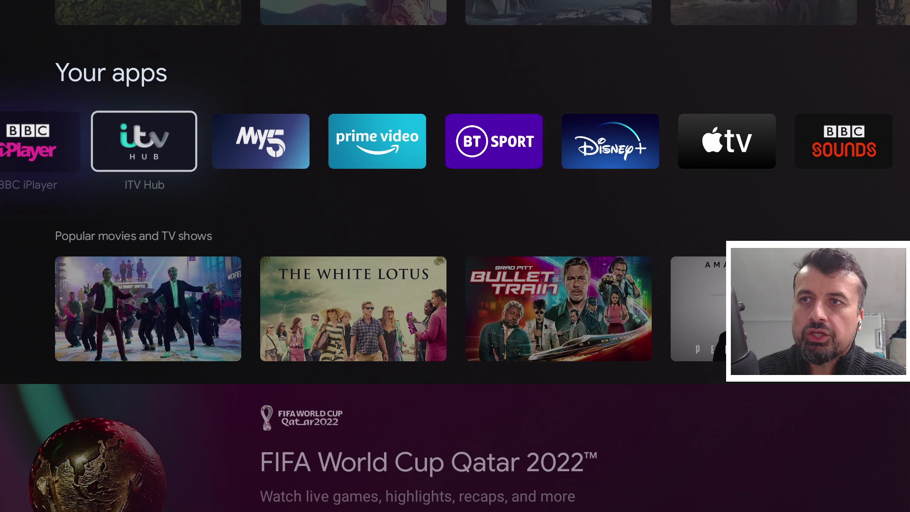
{"action": "key", "text": "Right"}
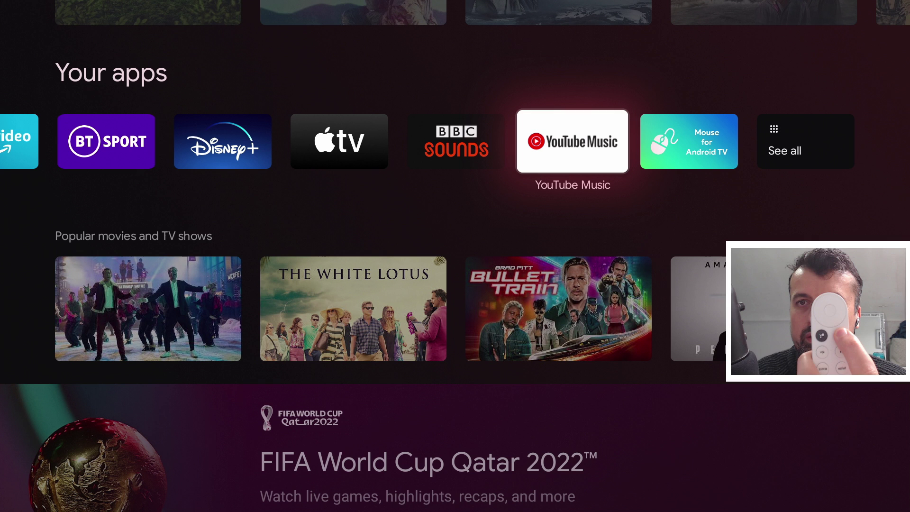
{"action": "key", "text": "Home"}
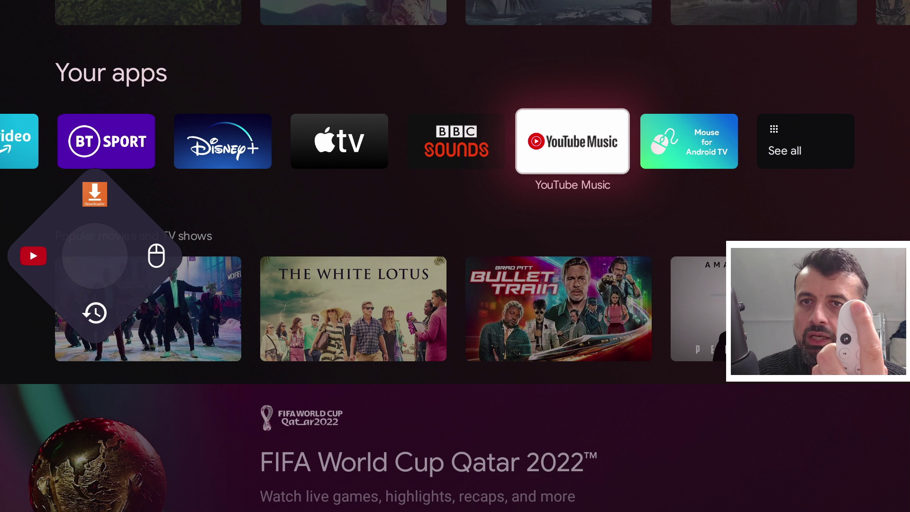
- Launch Downloader from the TDUK panel and dismiss its on-screen keyboard
{"action": "key", "text": "Up"}
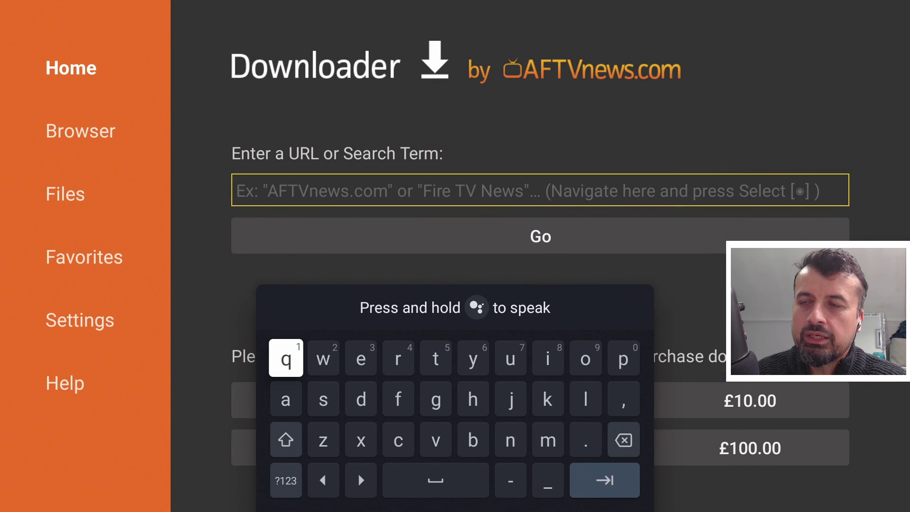
{"action": "key", "text": "Escape"}
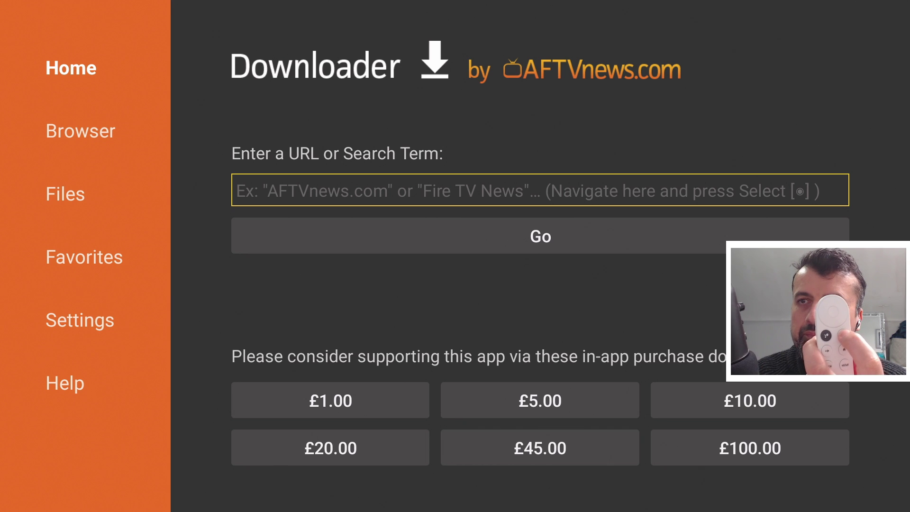
{"action": "key", "text": "Home"}
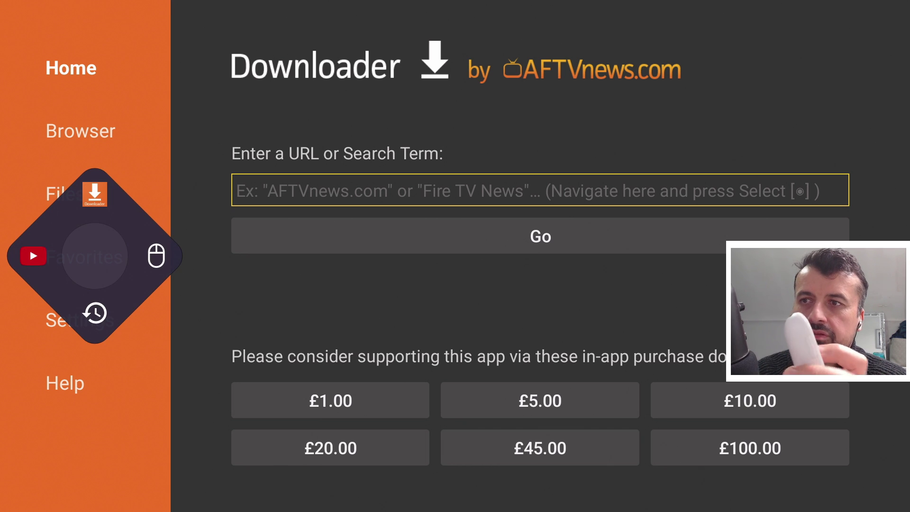
{"action": "key", "text": "Escape"}
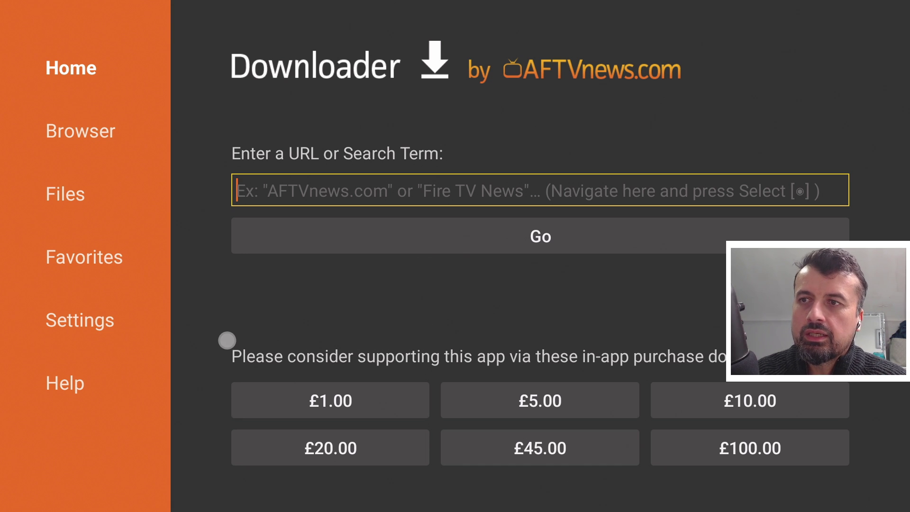
- Open Downloader's Settings, then its Browser, and scroll the loaded page
{"action": "left_click", "coordinate": [112, 306]}
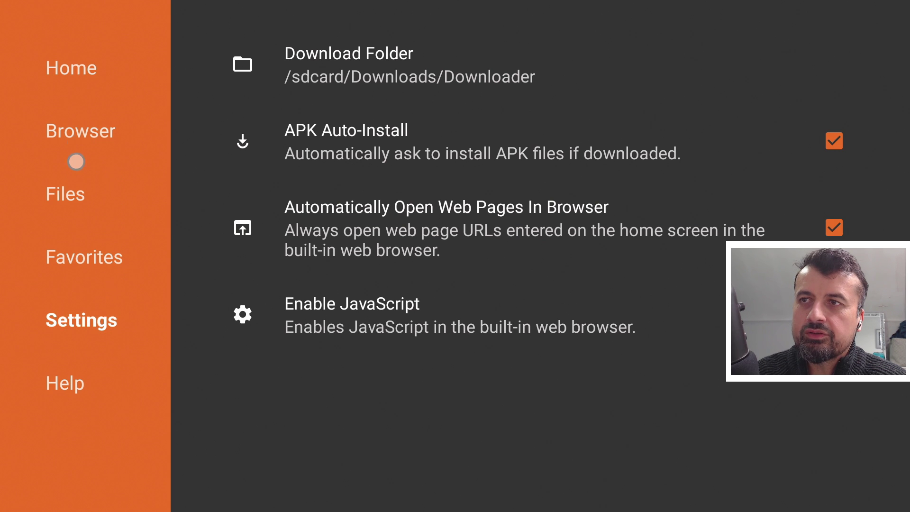
{"action": "left_click", "coordinate": [76, 121]}
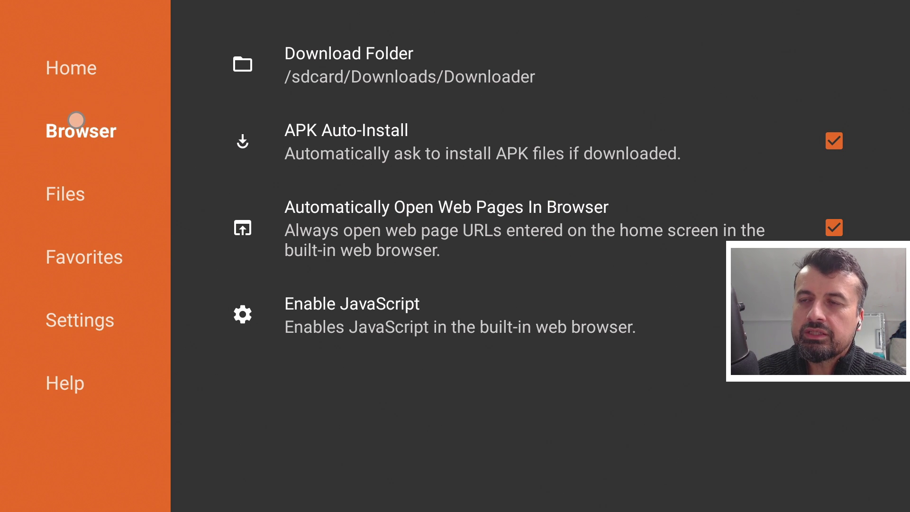
{"action": "scroll", "coordinate": [466, 197], "scroll_direction": "down", "scroll_amount": 5}
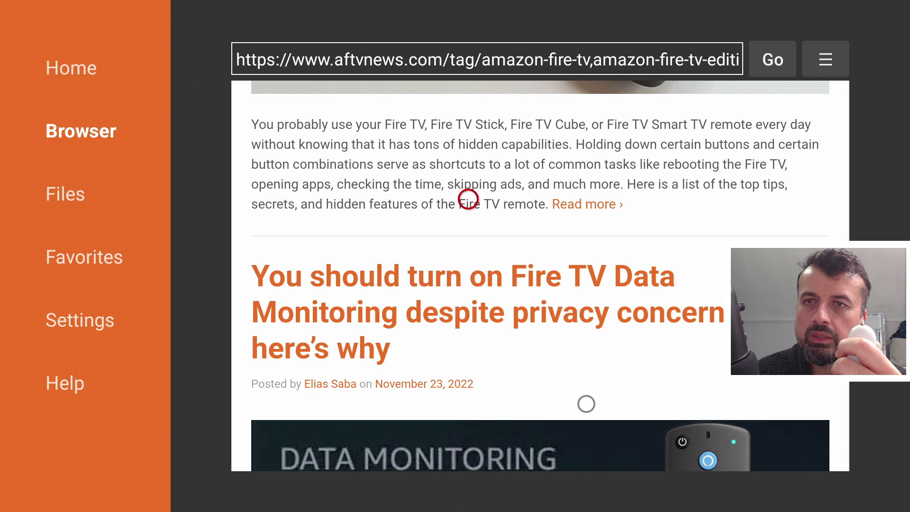
{"action": "scroll", "coordinate": [468, 200], "scroll_direction": "up", "scroll_amount": 4}
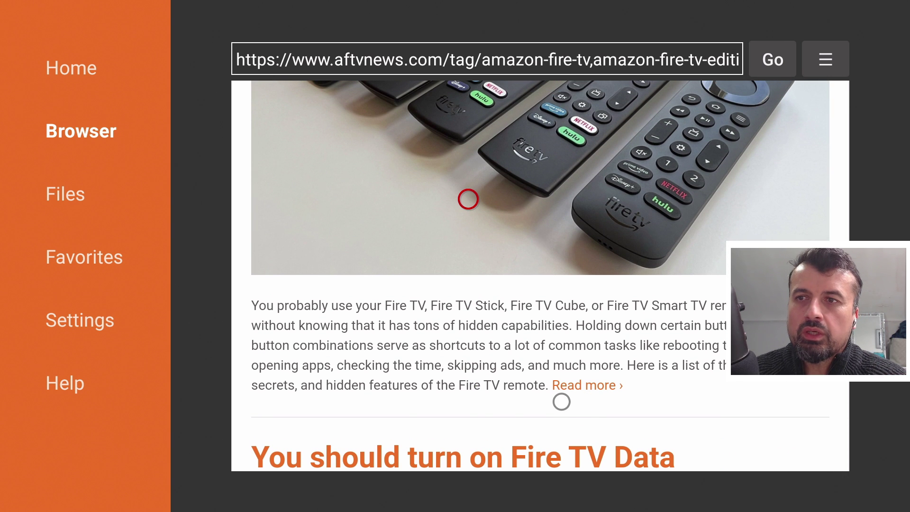
- Launch YouTube from Your apps, then open Recent apps from the TDUK panel
{"action": "key", "text": "Home"}
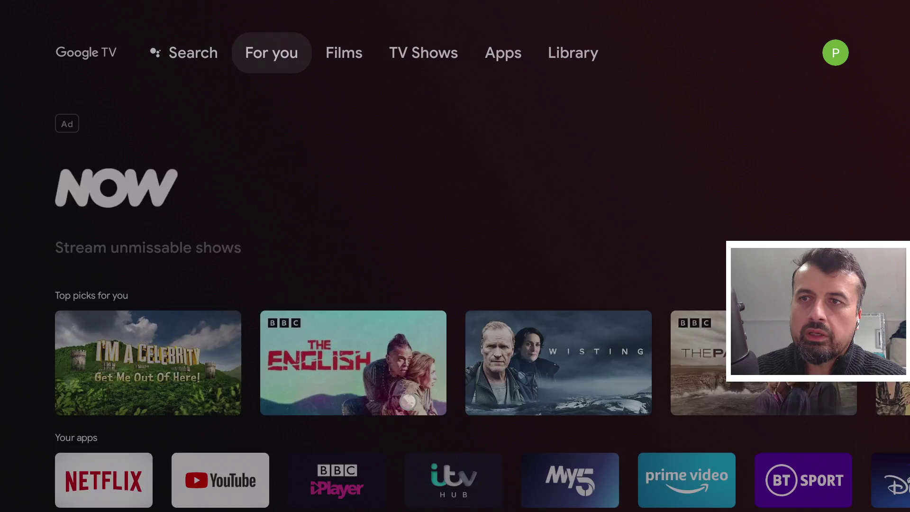
{"action": "scroll", "coordinate": [408, 403], "scroll_direction": "down", "scroll_amount": 5}
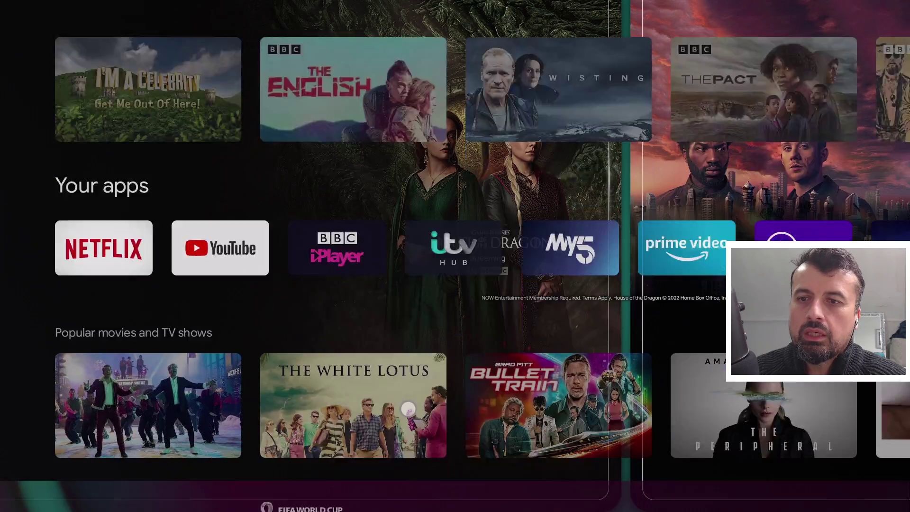
{"action": "key", "text": "Home"}
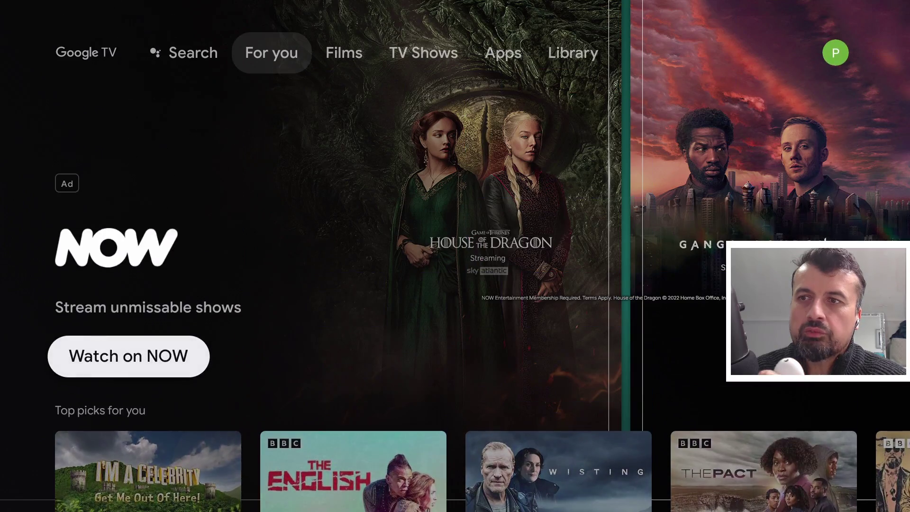
{"action": "key", "text": "Down"}
{"action": "key", "text": "Down"}
{"action": "key", "text": "Right"}
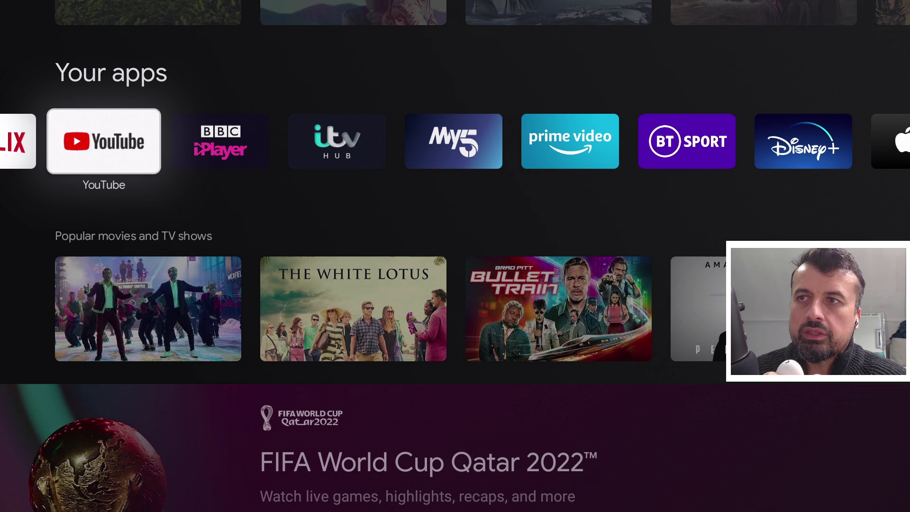
{"action": "key", "text": "Return"}
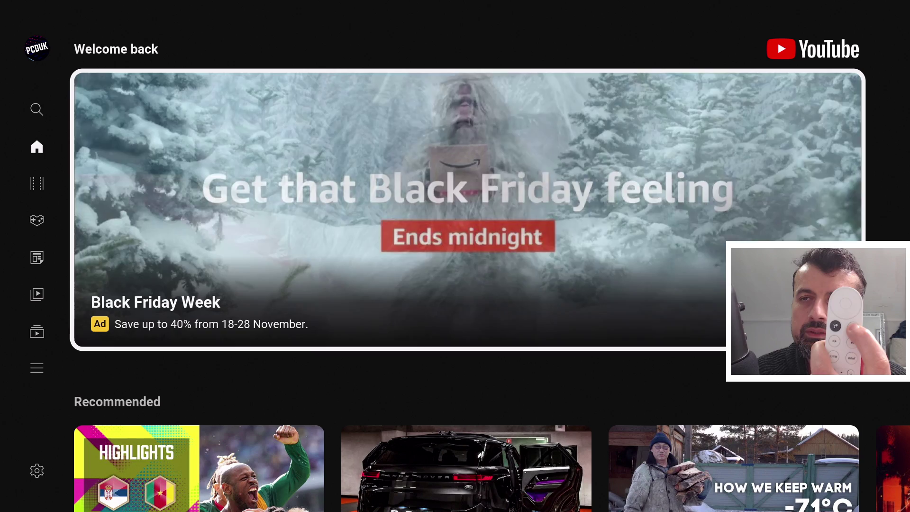
{"action": "key", "text": "Home"}
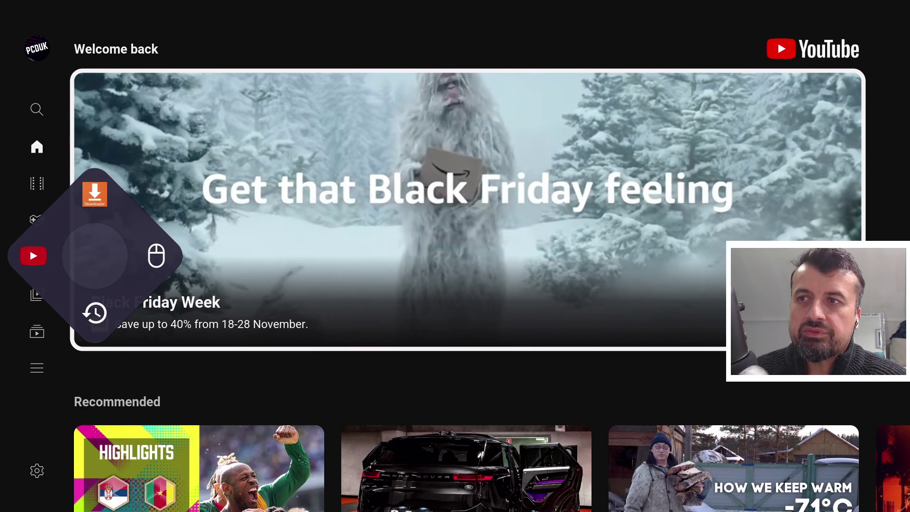
{"action": "key", "text": "Return"}
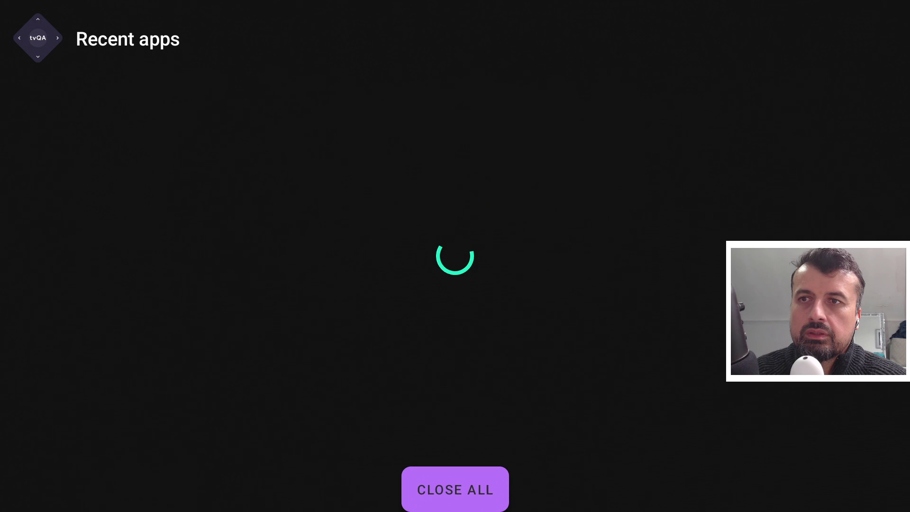
- Browse the Settings, Downloader and YouTube cards, then move to Close all
{"action": "key", "text": "Left"}
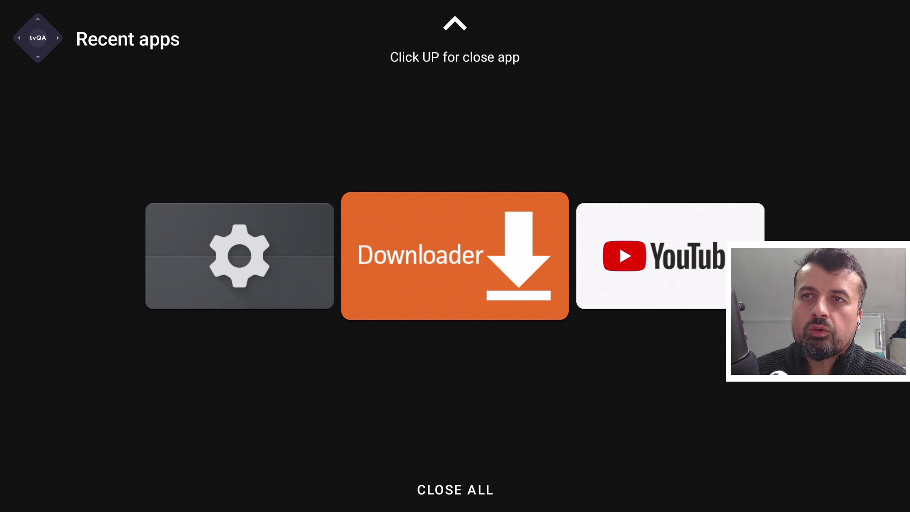
{"action": "key", "text": "Left"}
{"action": "key", "text": "Right"}
{"action": "key", "text": "Right"}
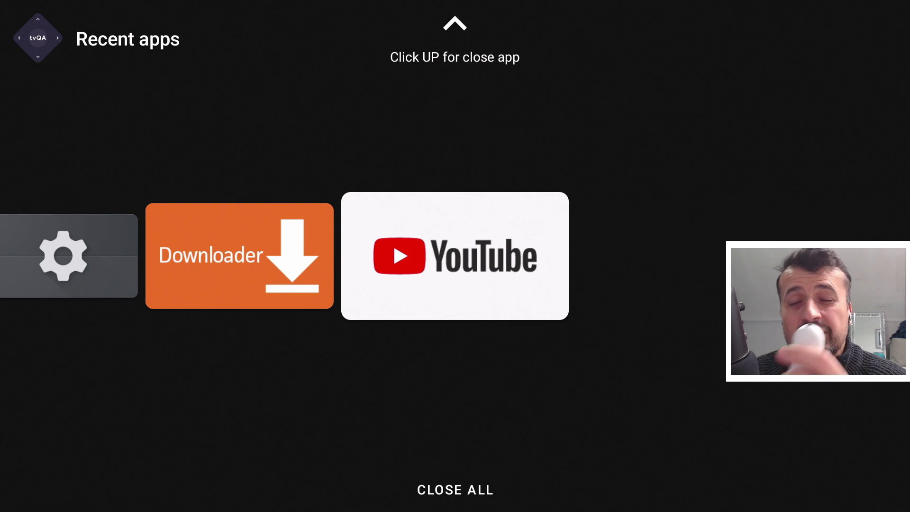
{"action": "key", "text": "Down"}
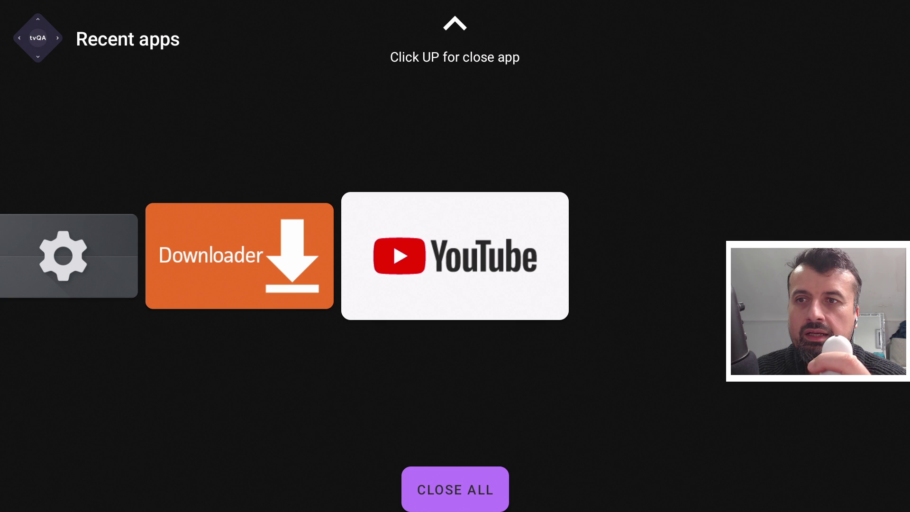